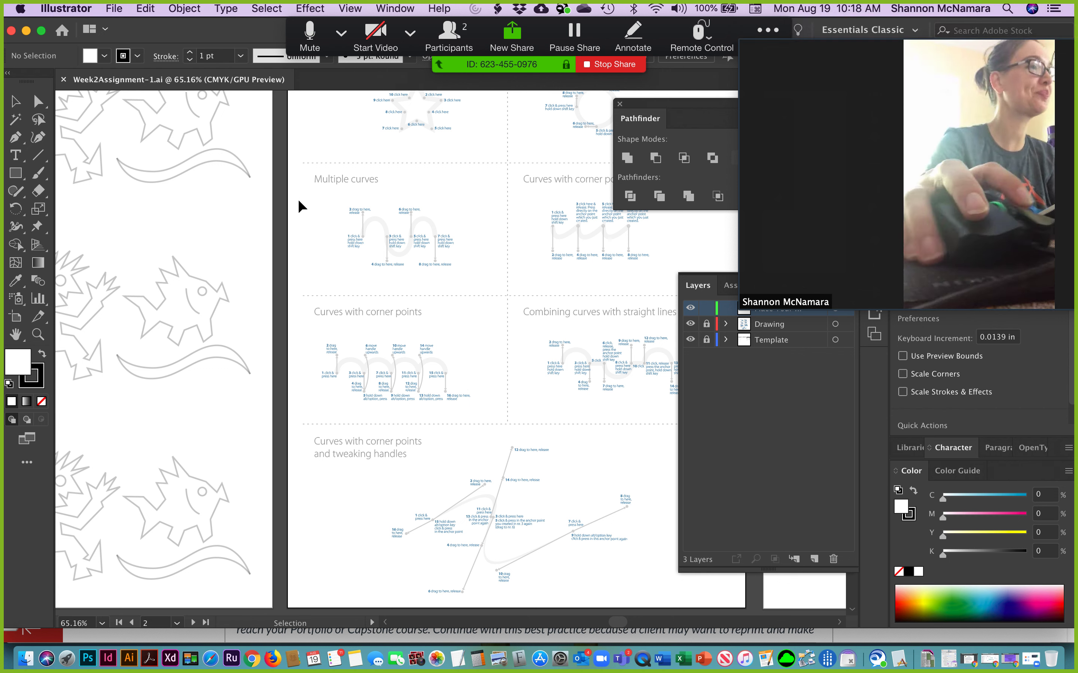
Trace the first two arcs of the Multiple curves wave with the Pen tool, using straight vertical handles at points 1, 3 and 5.
{"action": "key", "text": "z"}
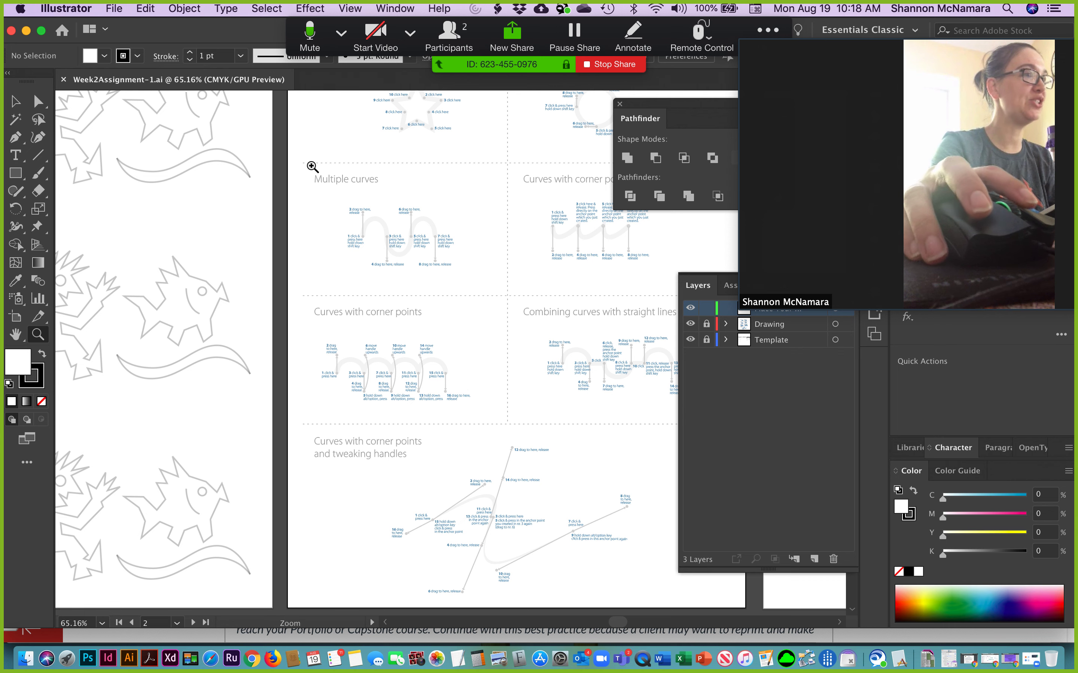
{"action": "left_click", "coordinate": [475, 292]}
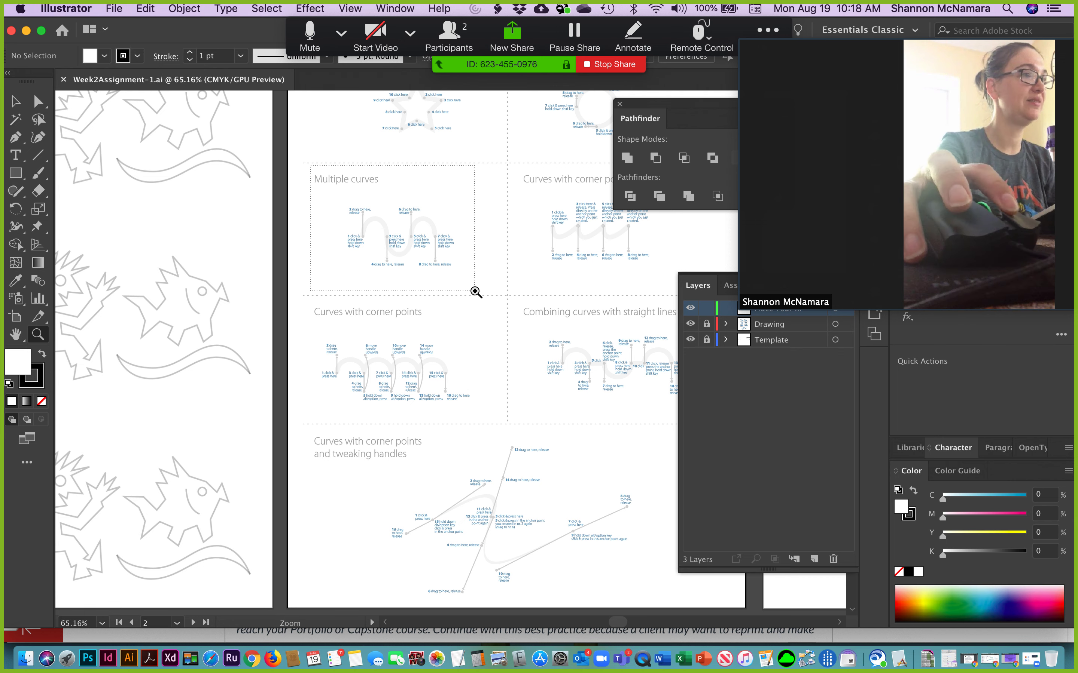
{"action": "key", "text": "space"}
{"action": "left_click_drag", "start_coordinate": [504, 431], "coordinate": [363, 332]}
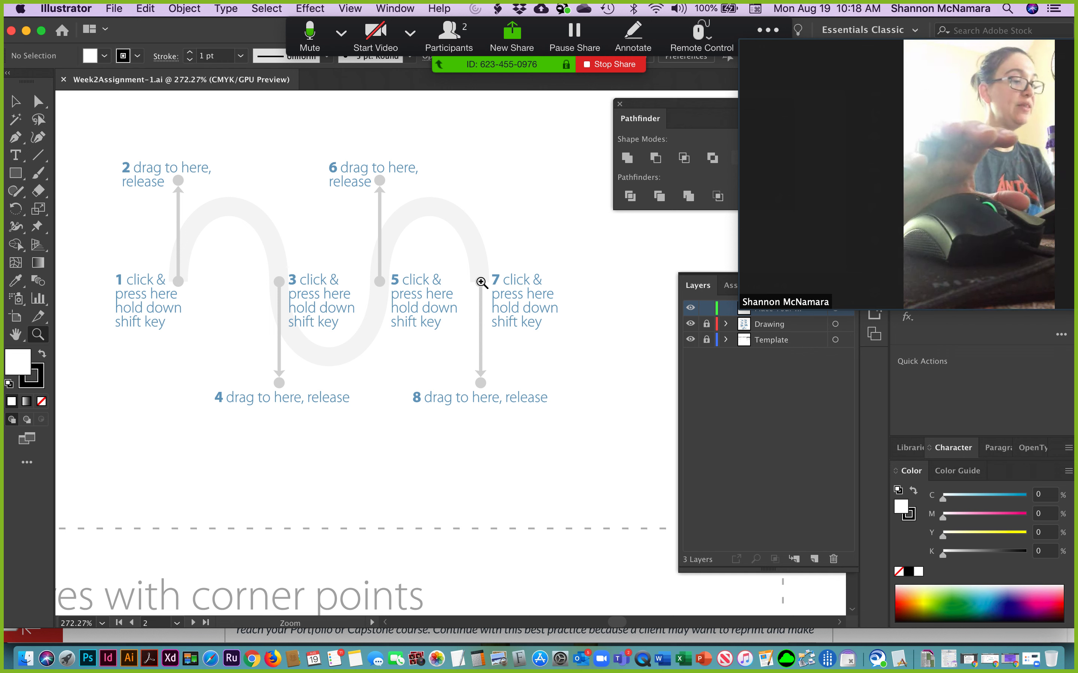
{"action": "key", "text": "v"}
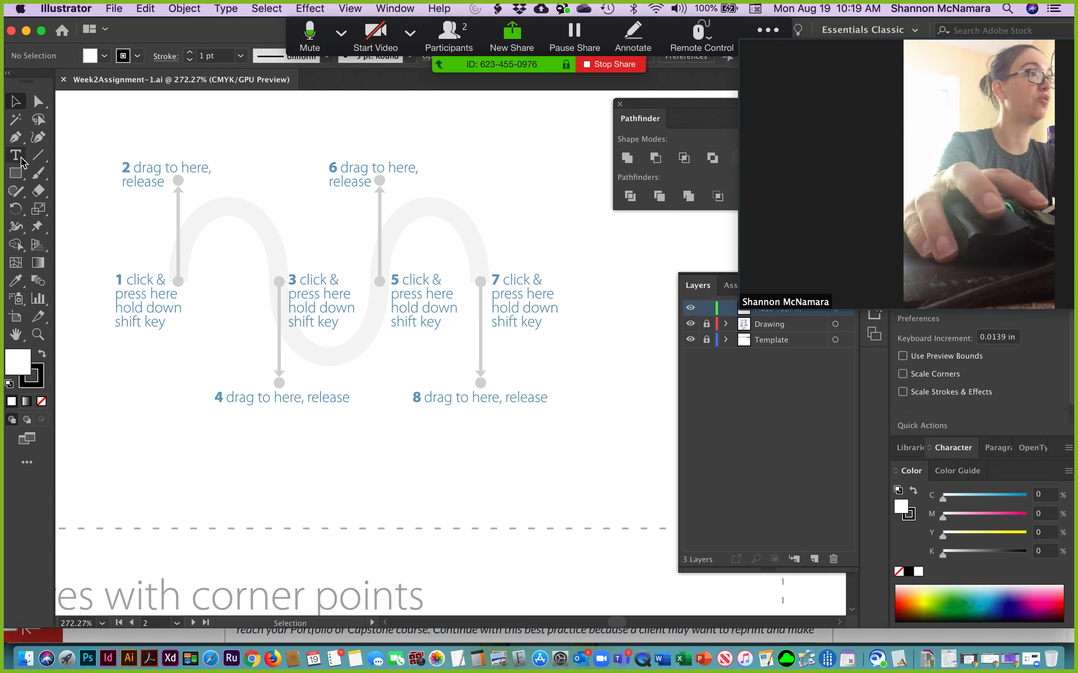
{"action": "left_click", "coordinate": [15, 143]}
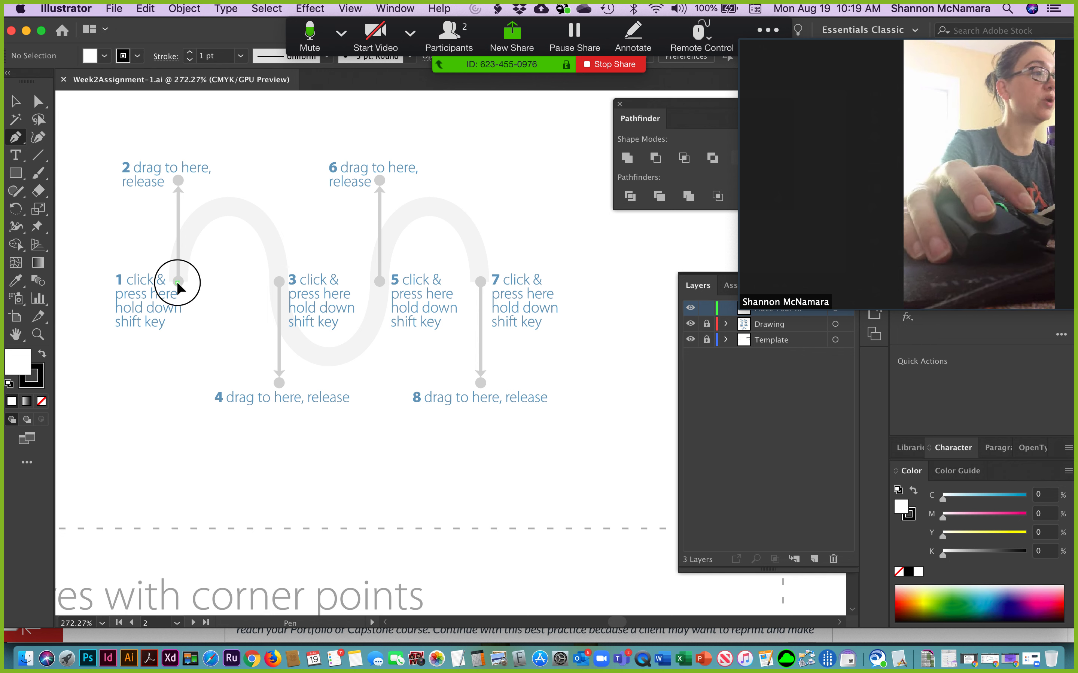
{"action": "left_click_drag", "start_coordinate": [177, 284], "coordinate": [174, 183]}
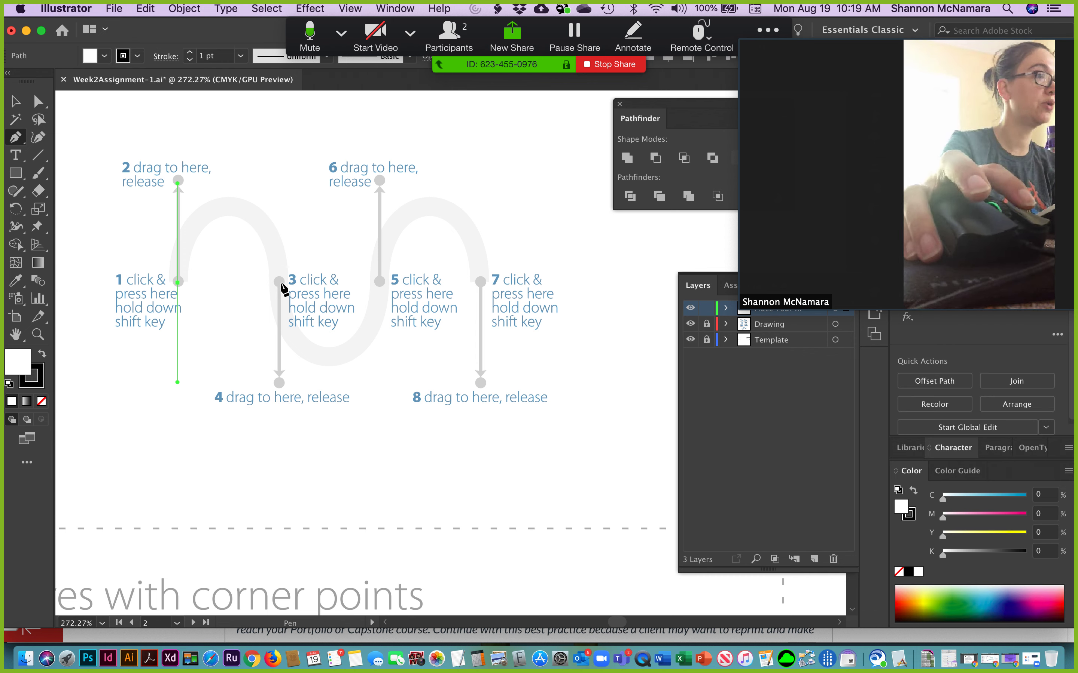
{"action": "left_click_drag", "start_coordinate": [279, 284], "coordinate": [279, 386]}
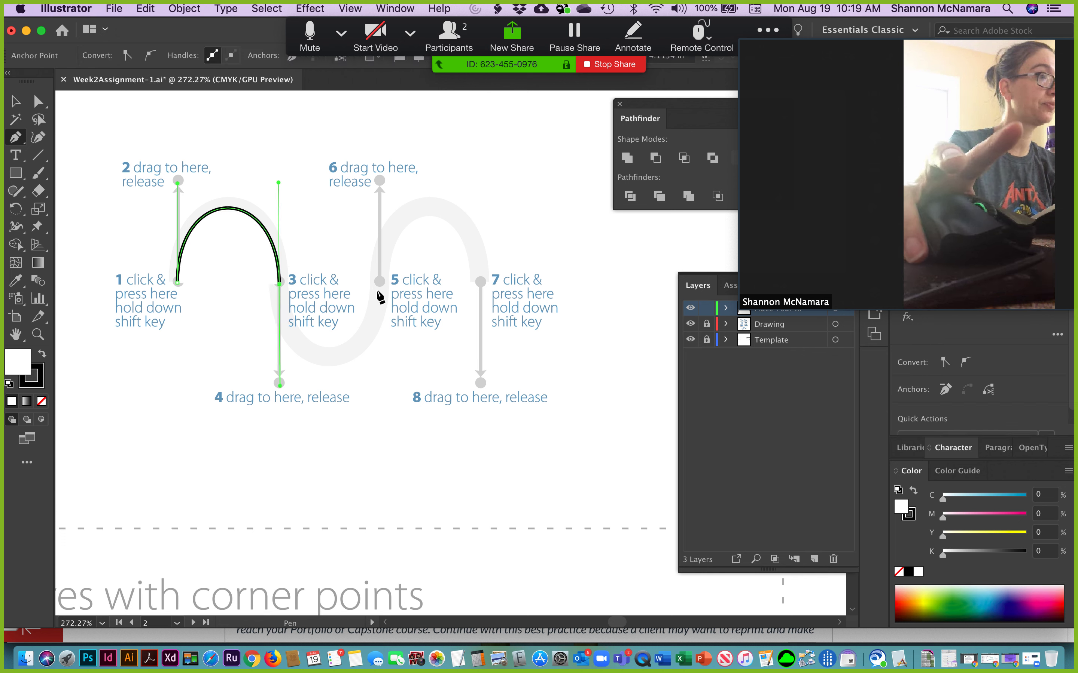
{"action": "left_click_drag", "start_coordinate": [379, 281], "coordinate": [379, 181]}
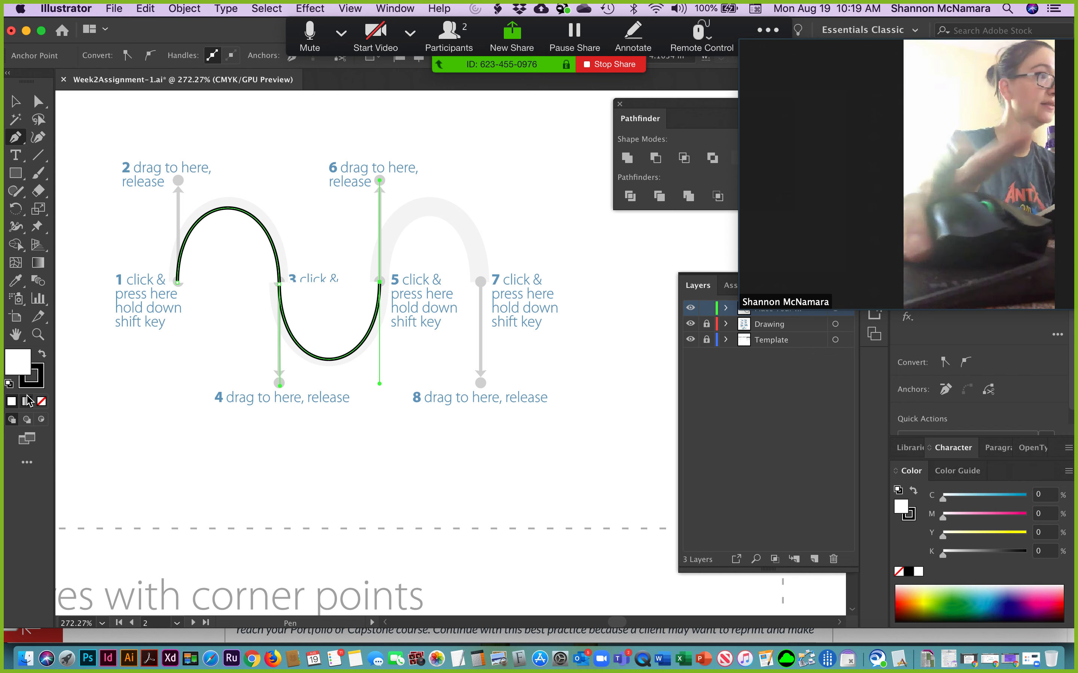
Set the wave path's fill to none, add its last arc ending at point 7 with the handle at point 8, and deselect it.
{"action": "left_click", "coordinate": [42, 401]}
{"action": "left_click_drag", "start_coordinate": [481, 281], "coordinate": [481, 377]}
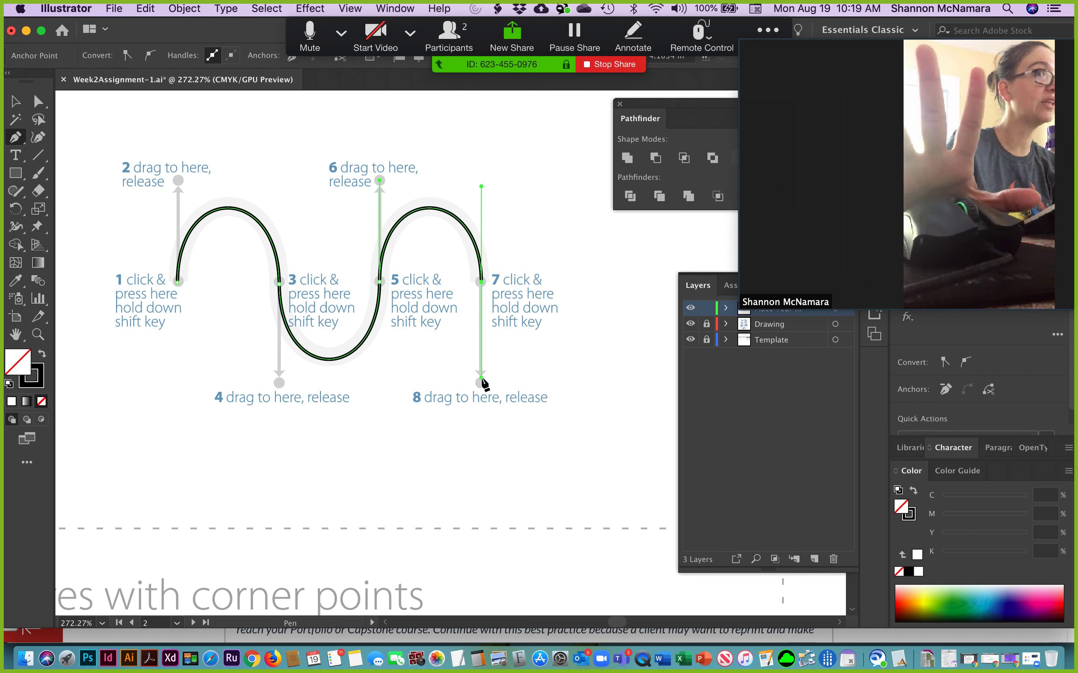
{"action": "left_click", "coordinate": [15, 103]}
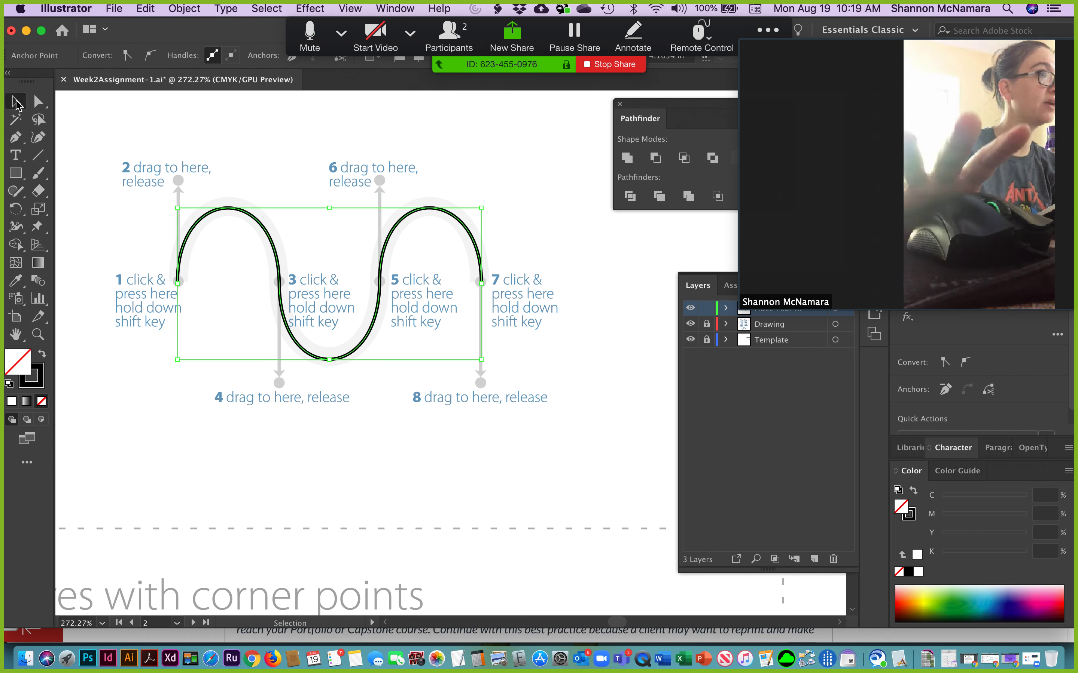
{"action": "left_click", "coordinate": [585, 320]}
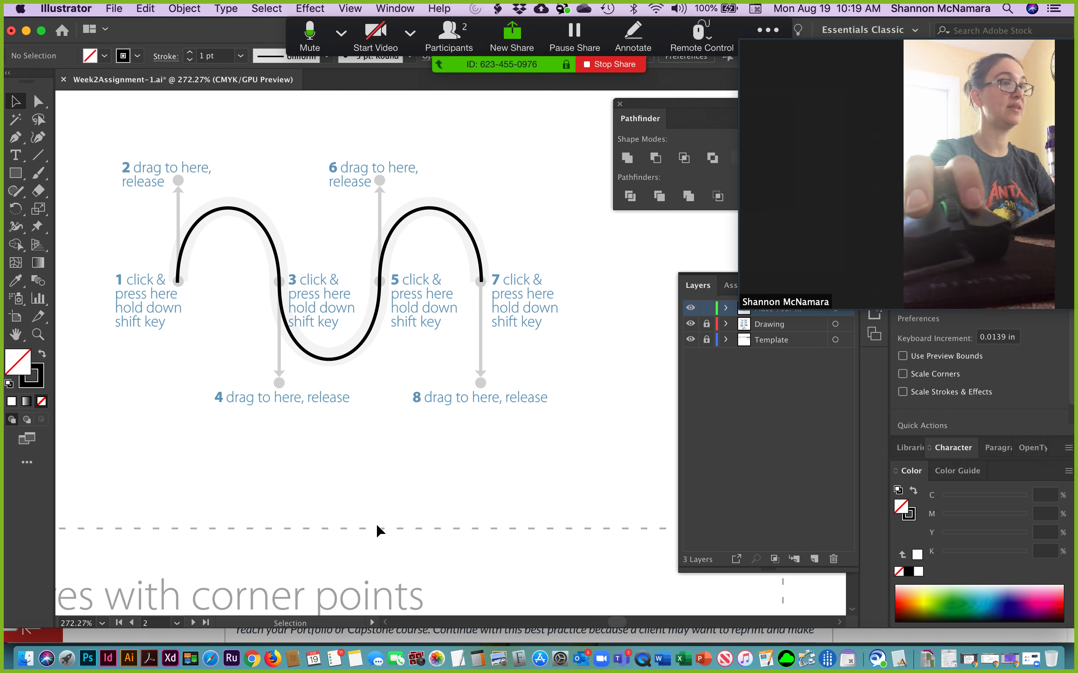
Trace the first arch of the Curves with corner points exercise, swinging its end handle up to point 6 to form a corner.
{"action": "left_click_drag", "start_coordinate": [324, 548], "coordinate": [392, 285]}
{"action": "left_click_drag", "start_coordinate": [431, 468], "coordinate": [428, 276]}
{"action": "left_click_drag", "start_coordinate": [311, 369], "coordinate": [387, 346]}
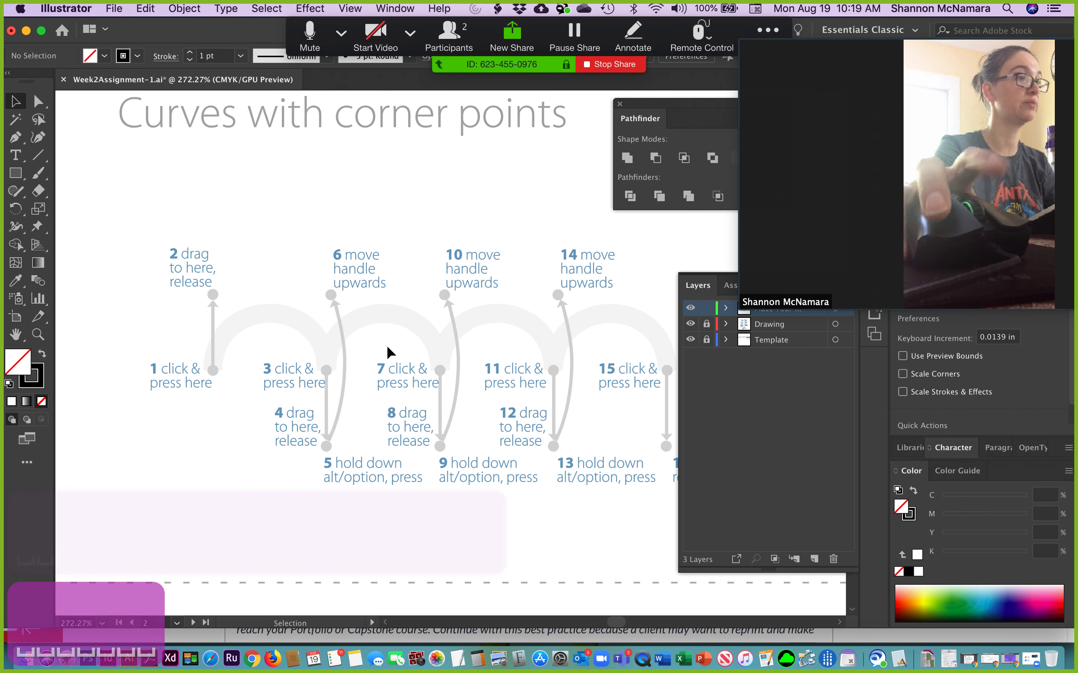
{"action": "key", "text": "p"}
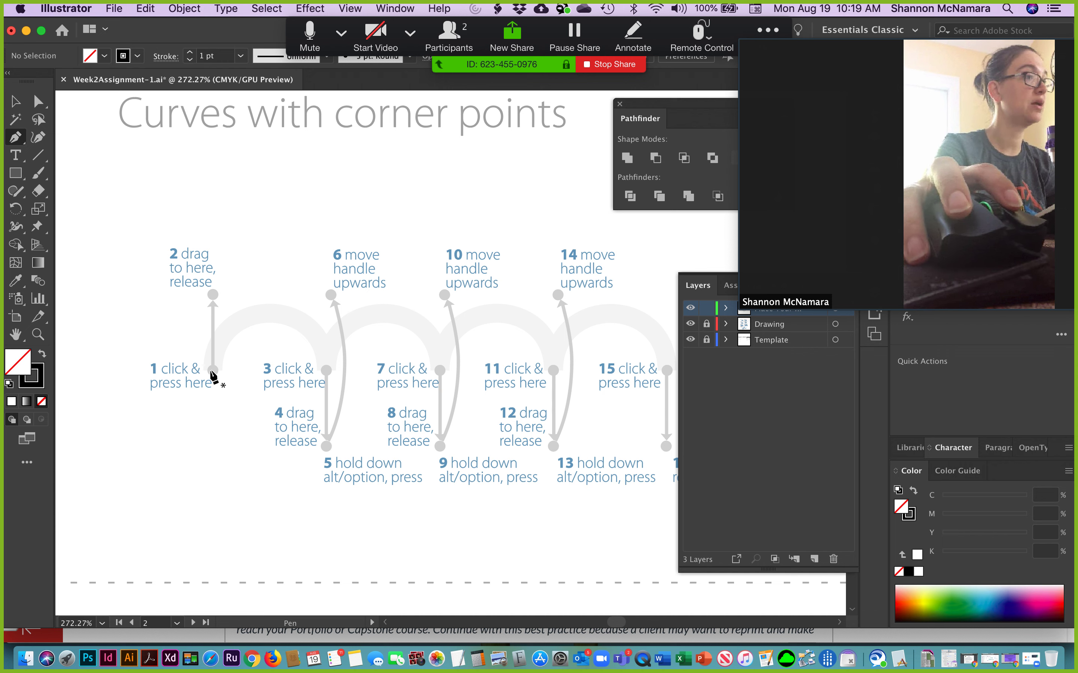
{"action": "left_click_drag", "start_coordinate": [213, 369], "coordinate": [212, 299]}
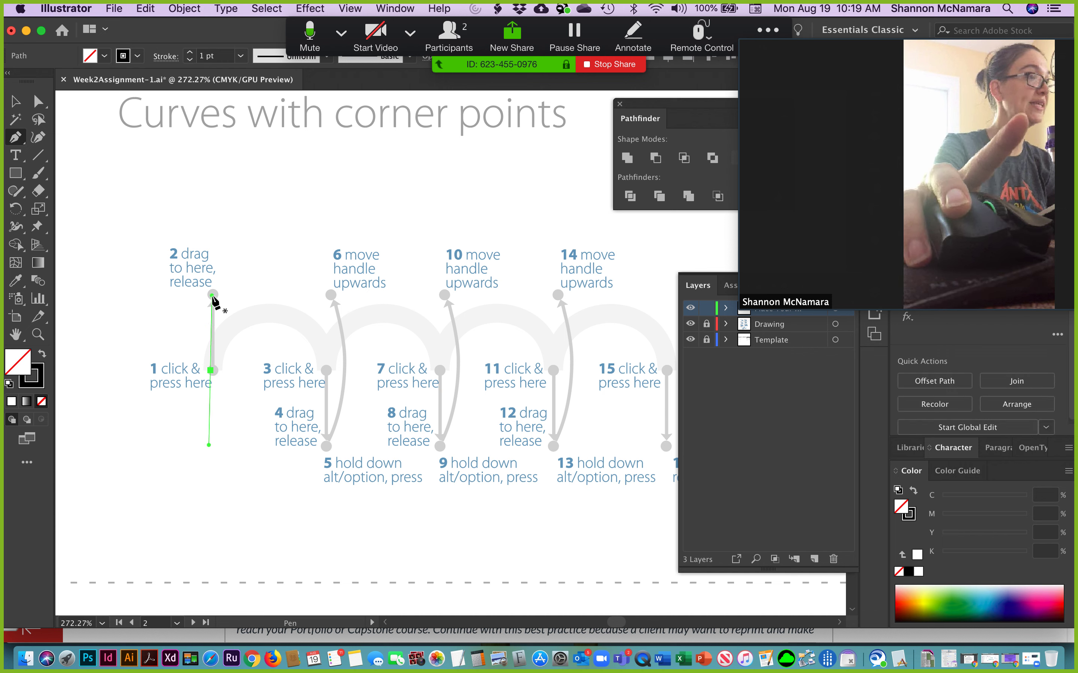
{"action": "left_click_drag", "start_coordinate": [323, 370], "coordinate": [338, 443]}
{"action": "key", "text": "alt"}
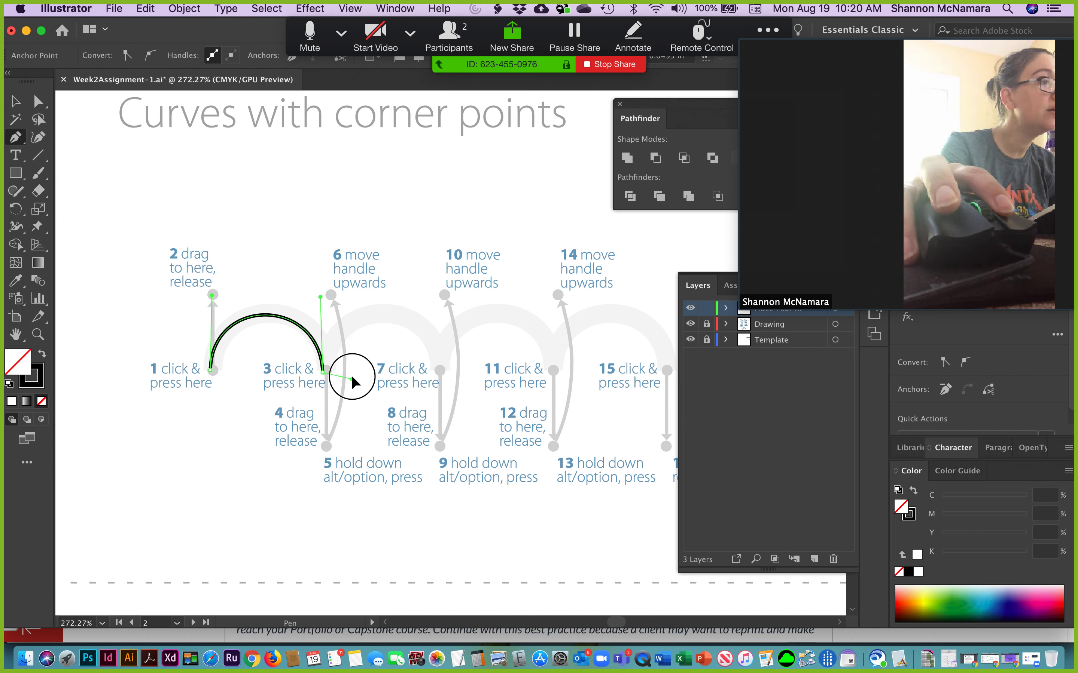
{"action": "left_click_drag", "start_coordinate": [346, 335], "coordinate": [330, 293]}
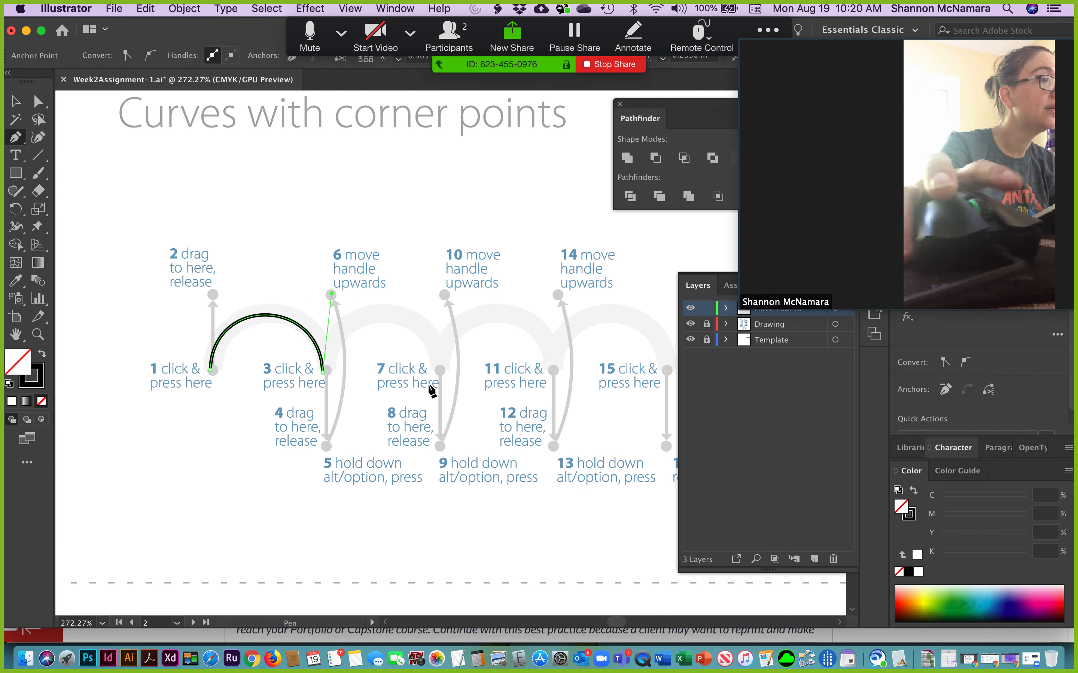
Trace the remaining three arches through points 7, 11 and 15, turning the handles up at 10 and 14, and end the path.
{"action": "left_click_drag", "start_coordinate": [438, 370], "coordinate": [440, 442]}
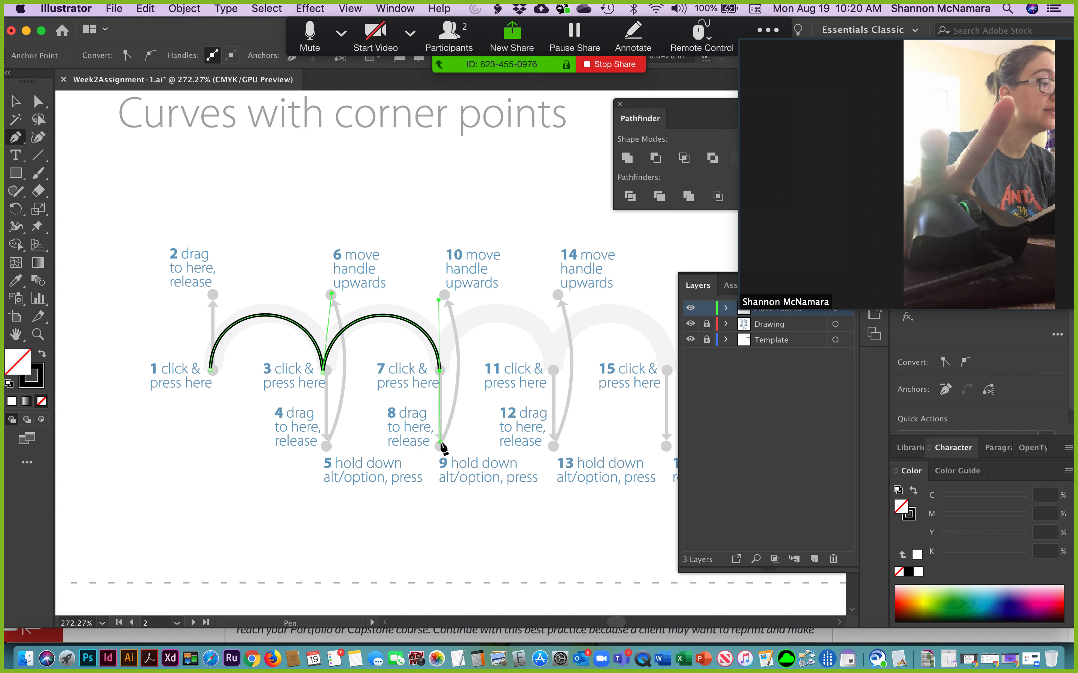
{"action": "key", "text": "alt"}
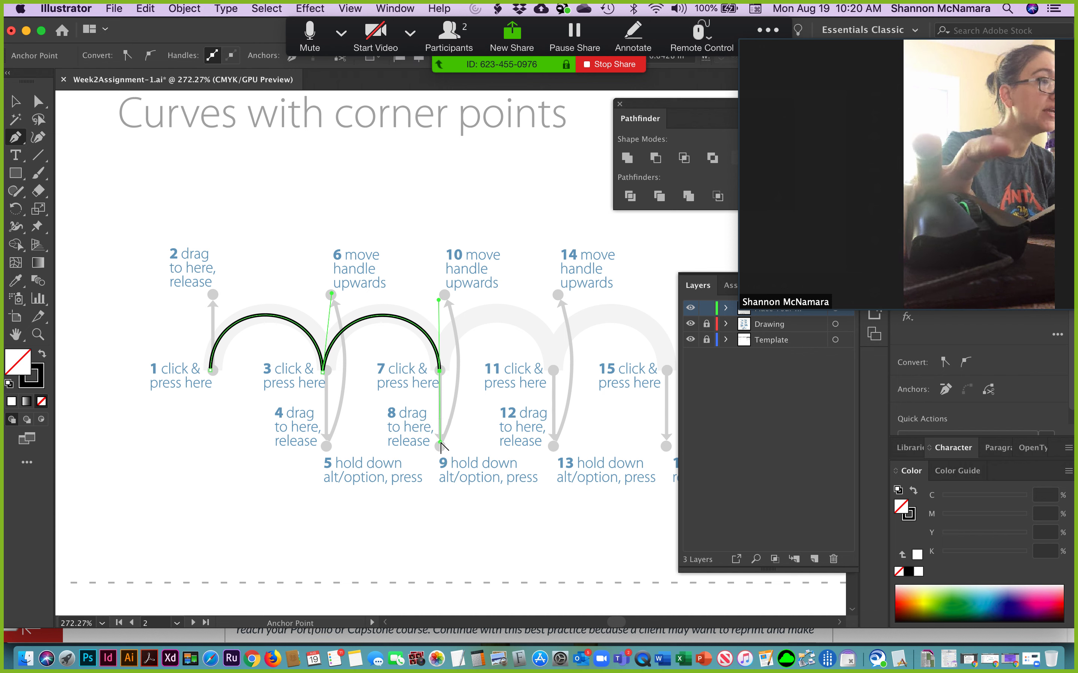
{"action": "left_click_drag", "start_coordinate": [440, 441], "coordinate": [444, 295]}
{"action": "left_click", "coordinate": [552, 369]}
{"action": "mouse_move", "coordinate": [551, 370]}
{"action": "left_mouse_down"}
{"action": "mouse_move", "coordinate": [554, 439]}
{"action": "mouse_move", "coordinate": [580, 344]}
{"action": "mouse_move", "coordinate": [567, 339]}
{"action": "mouse_move", "coordinate": [558, 293]}
{"action": "left_mouse_up"}
{"action": "key", "text": "alt"}
{"action": "left_click_drag", "start_coordinate": [666, 371], "coordinate": [666, 444]}
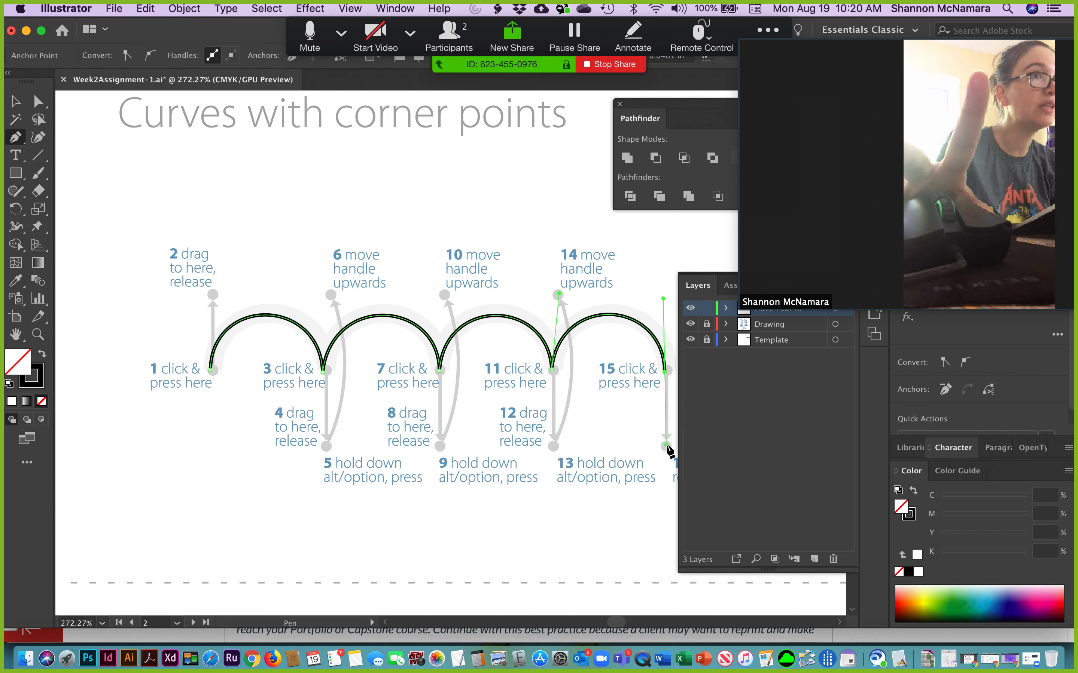
{"action": "left_click", "coordinate": [16, 104]}
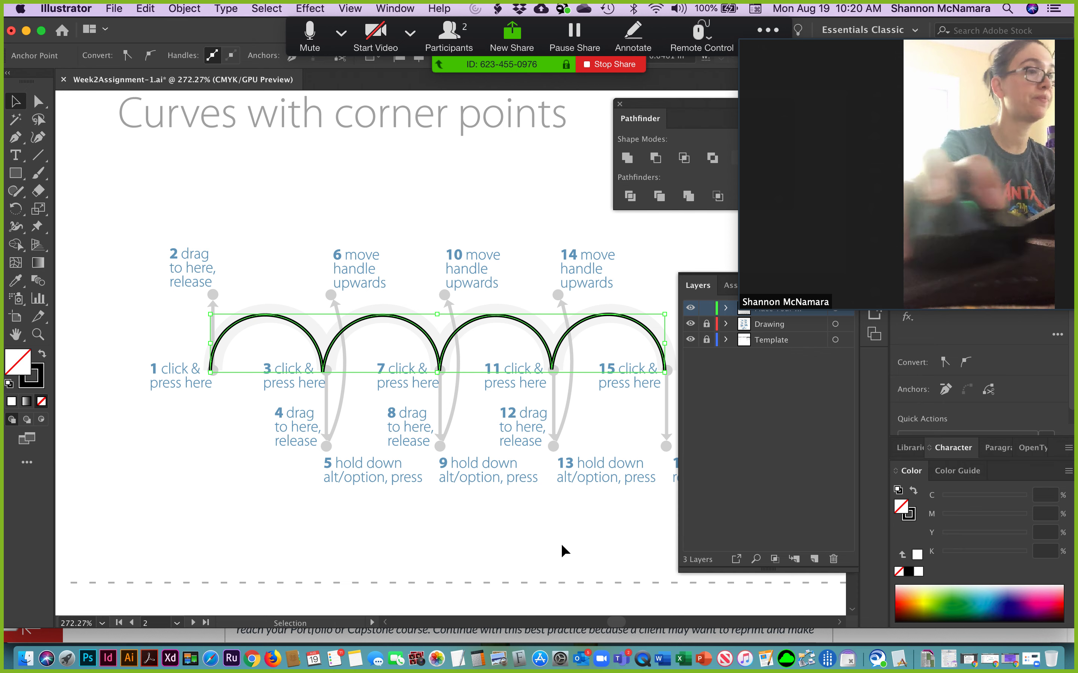
Close the floating Layers and Pathfinder panels to clear the artboard area.
{"action": "key", "text": "space"}
{"action": "left_click_drag", "start_coordinate": [413, 426], "coordinate": [255, 277]}
{"action": "left_click_drag", "start_coordinate": [392, 392], "coordinate": [350, 463]}
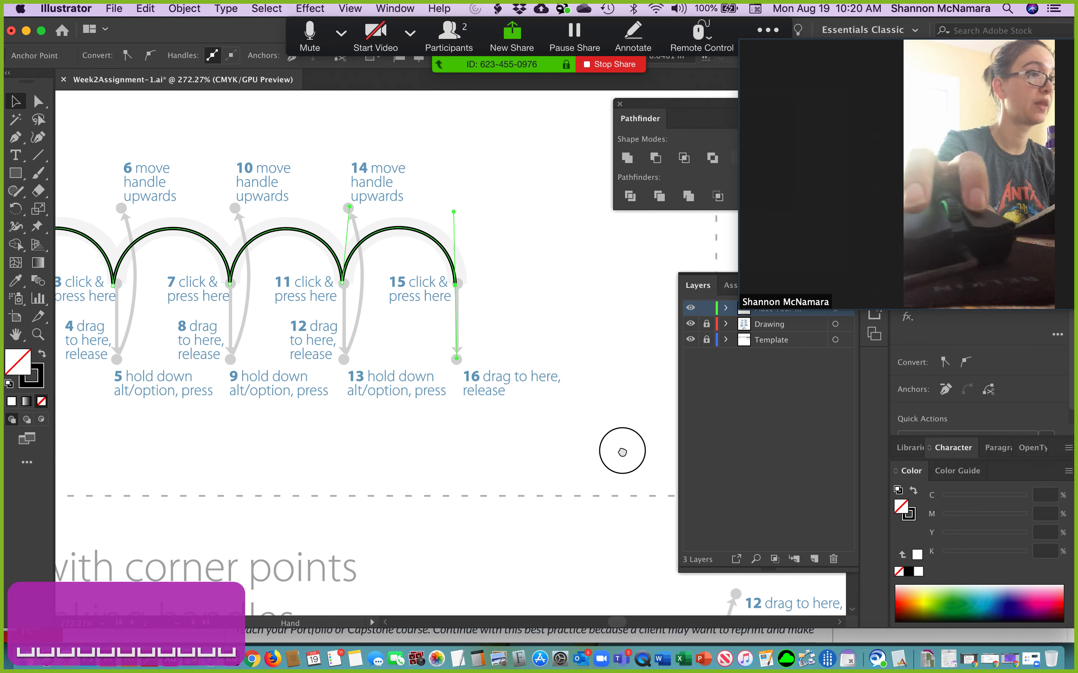
{"action": "left_click_drag", "start_coordinate": [623, 451], "coordinate": [528, 297]}
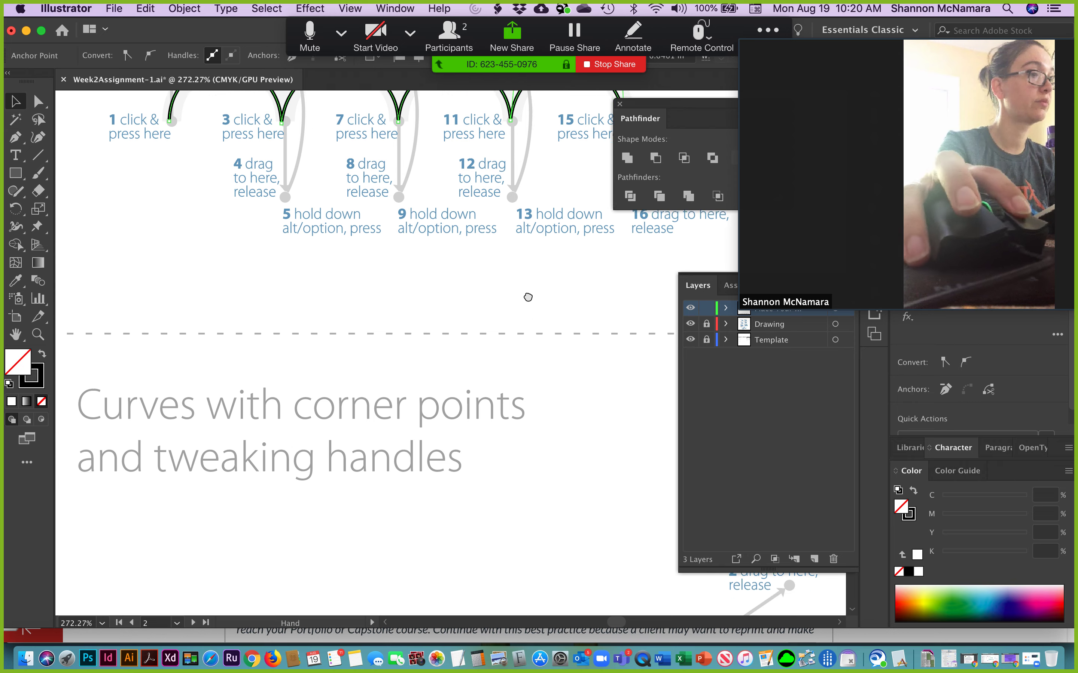
{"action": "left_click_drag", "start_coordinate": [332, 567], "coordinate": [426, 333]}
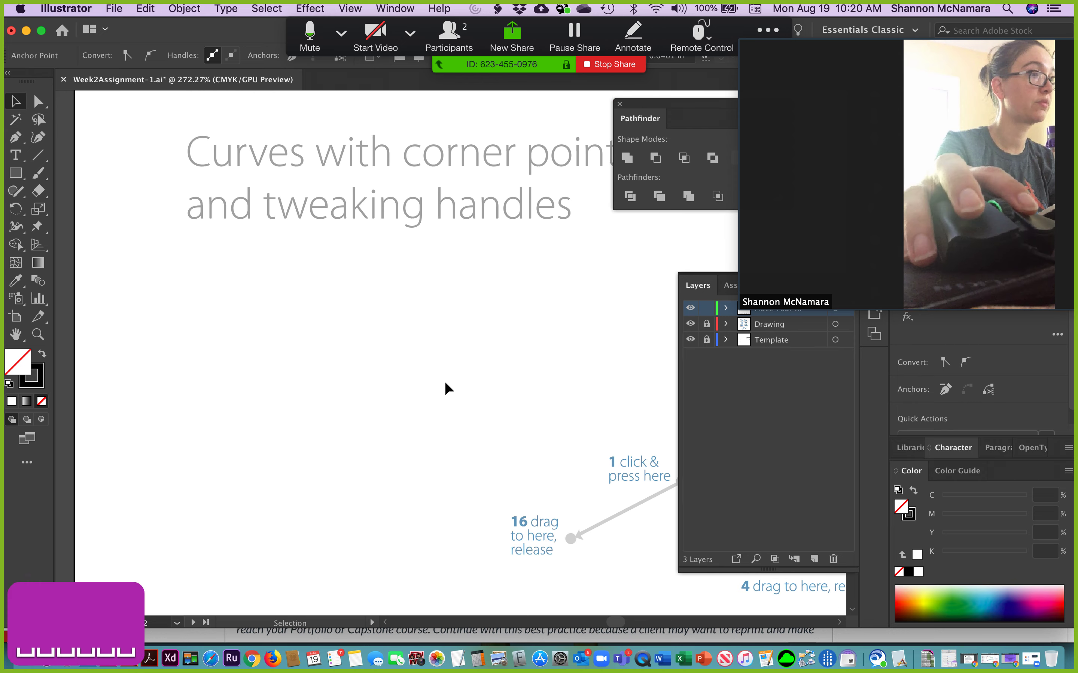
{"action": "left_click_drag", "start_coordinate": [559, 539], "coordinate": [312, 457]}
{"action": "left_click_drag", "start_coordinate": [563, 476], "coordinate": [349, 422]}
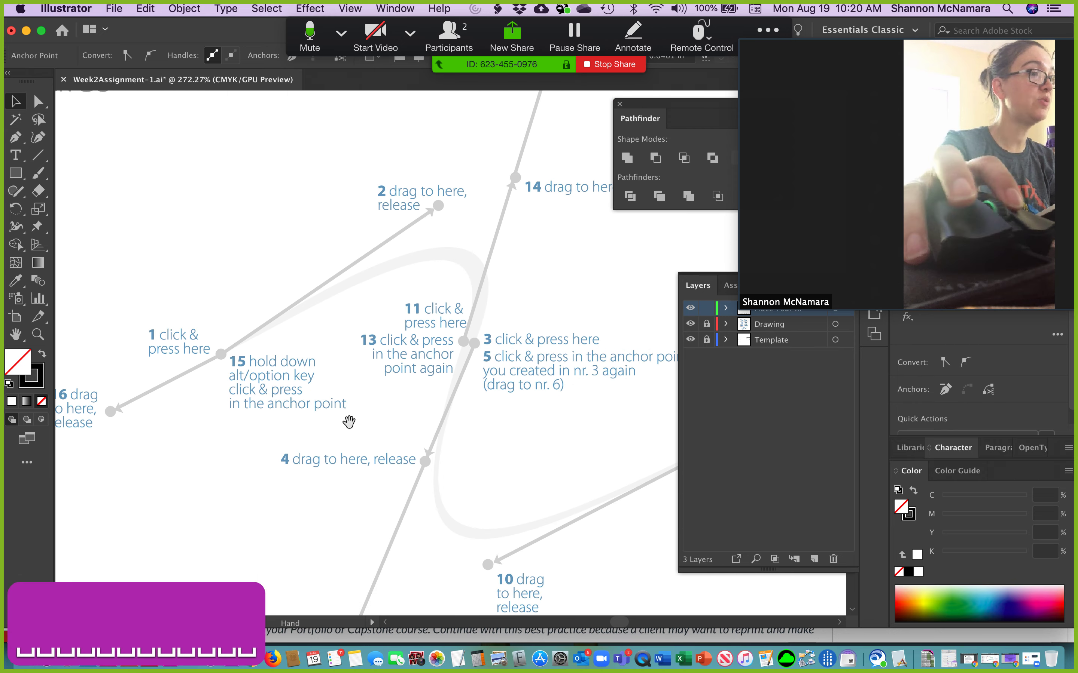
{"action": "key", "text": "super+minus"}
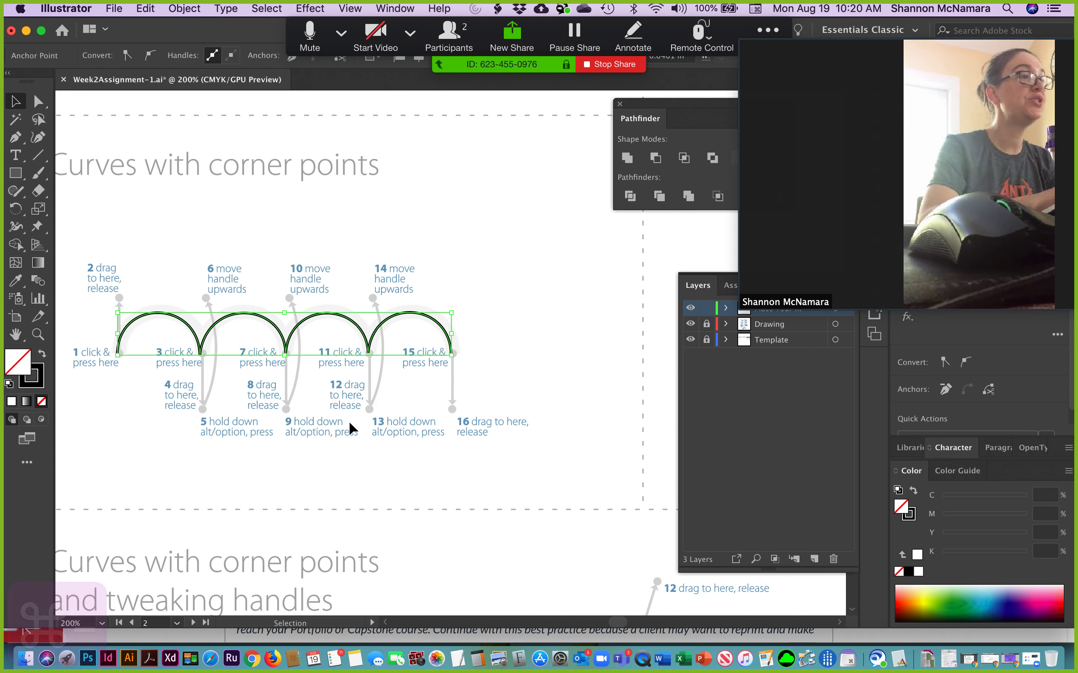
{"action": "left_click", "coordinate": [698, 286]}
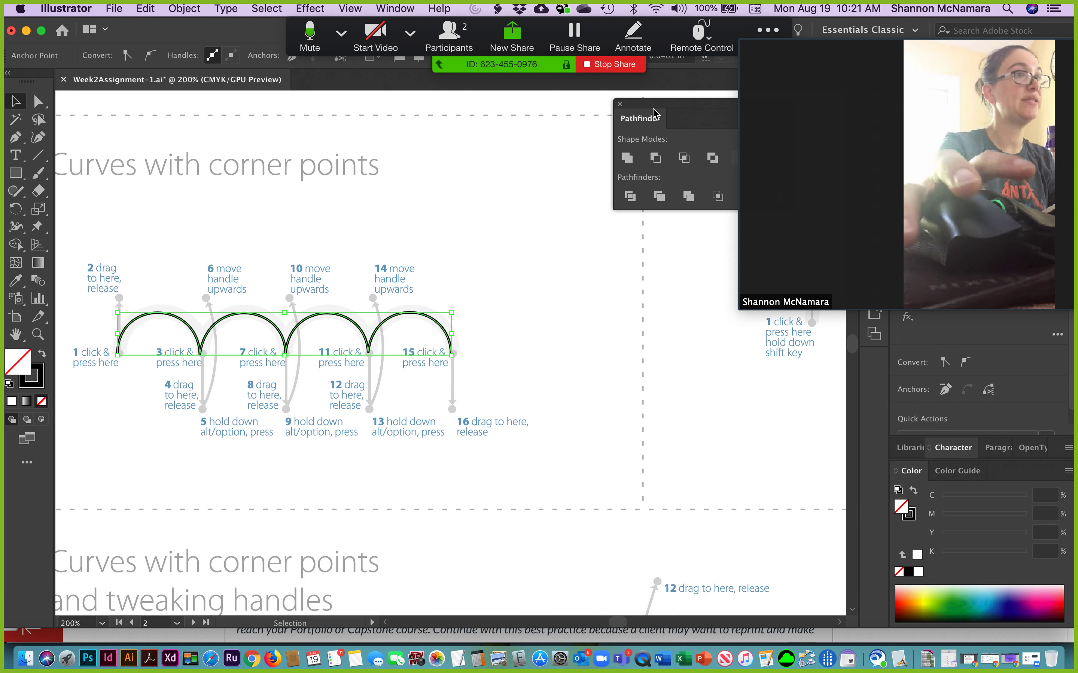
{"action": "left_click", "coordinate": [619, 105]}
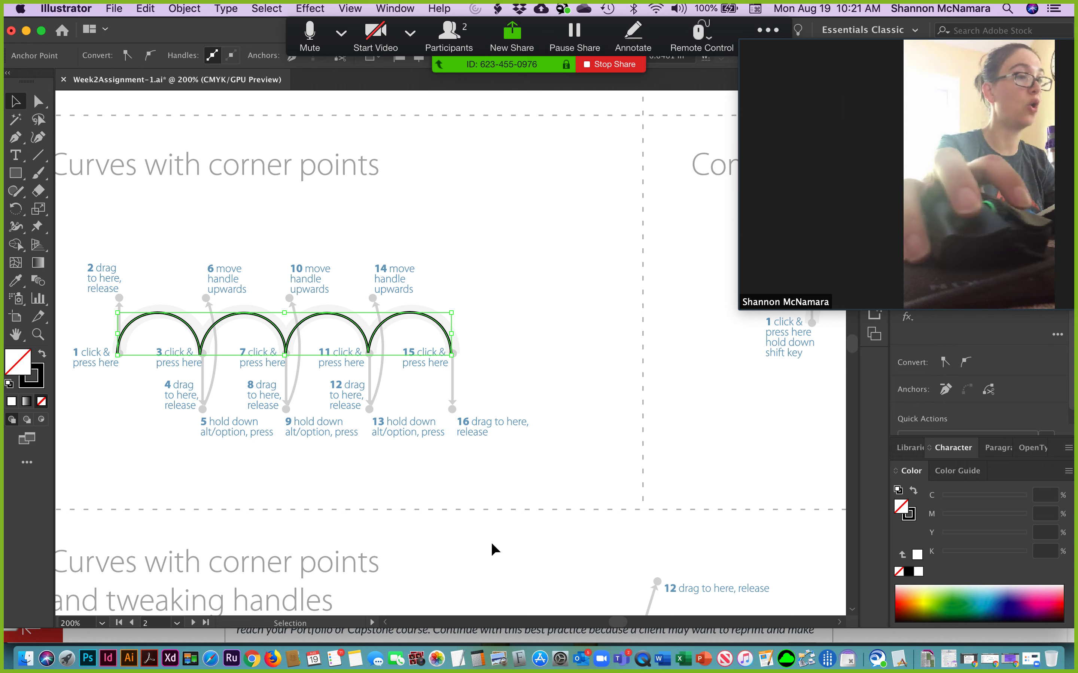
Draw the first curve of the tweaking handles exercise from point 1 to point 3, extending the end handle to point 6.
{"action": "left_click_drag", "start_coordinate": [392, 525], "coordinate": [452, 385]}
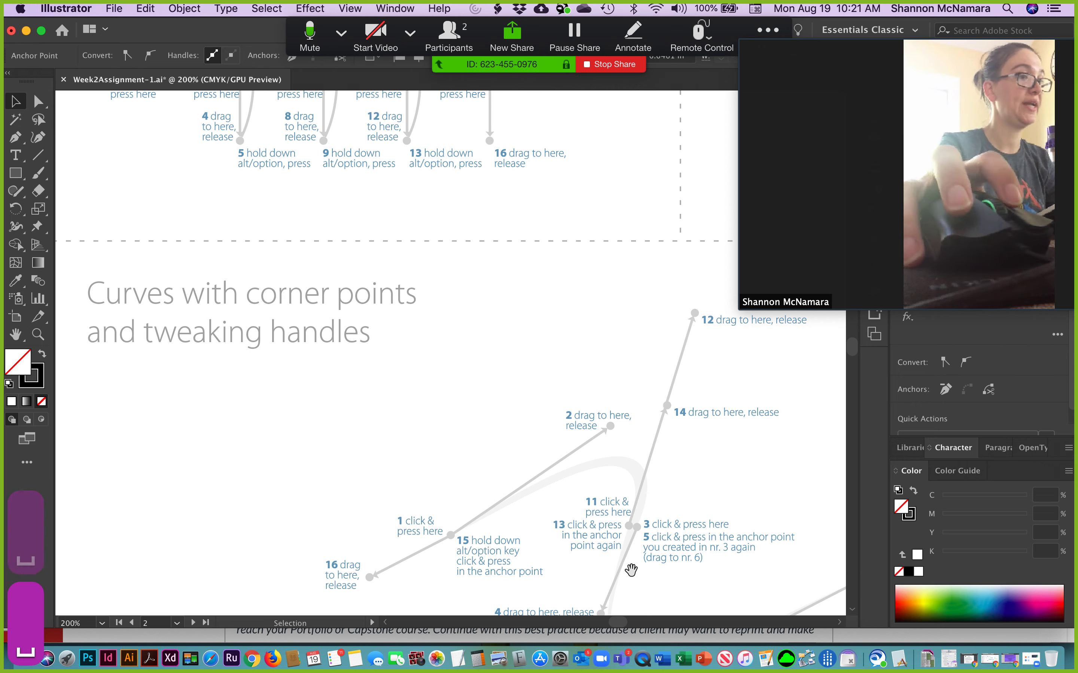
{"action": "left_click_drag", "start_coordinate": [630, 570], "coordinate": [470, 450]}
{"action": "left_click_drag", "start_coordinate": [577, 510], "coordinate": [481, 456]}
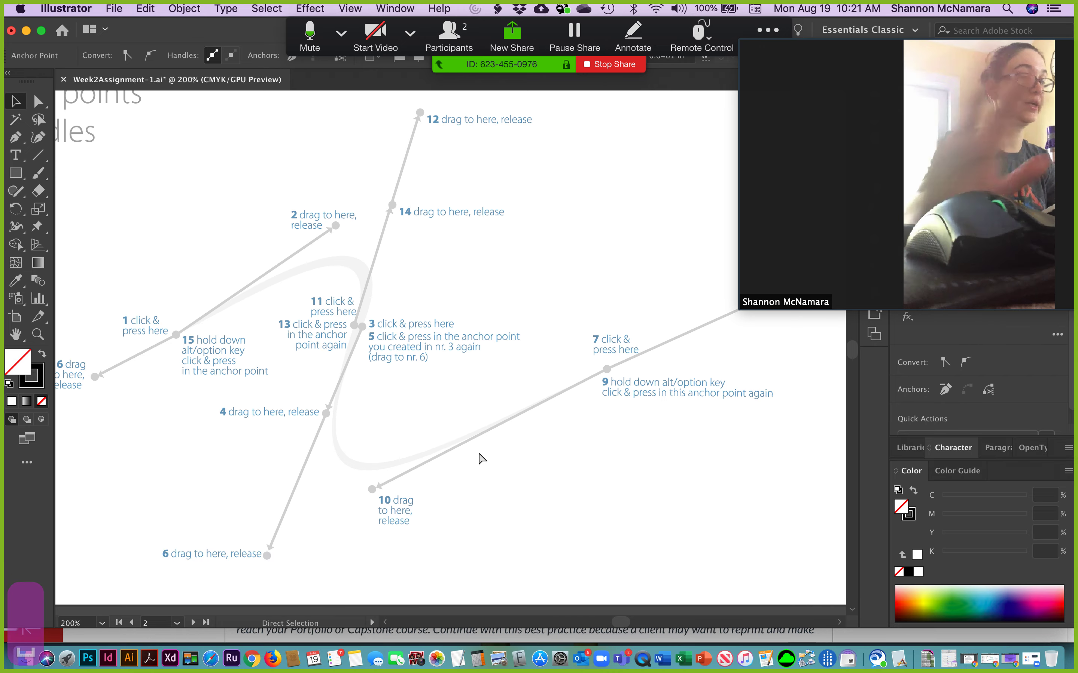
{"action": "key", "text": "super+minus"}
{"action": "left_click_drag", "start_coordinate": [529, 524], "coordinate": [385, 252]}
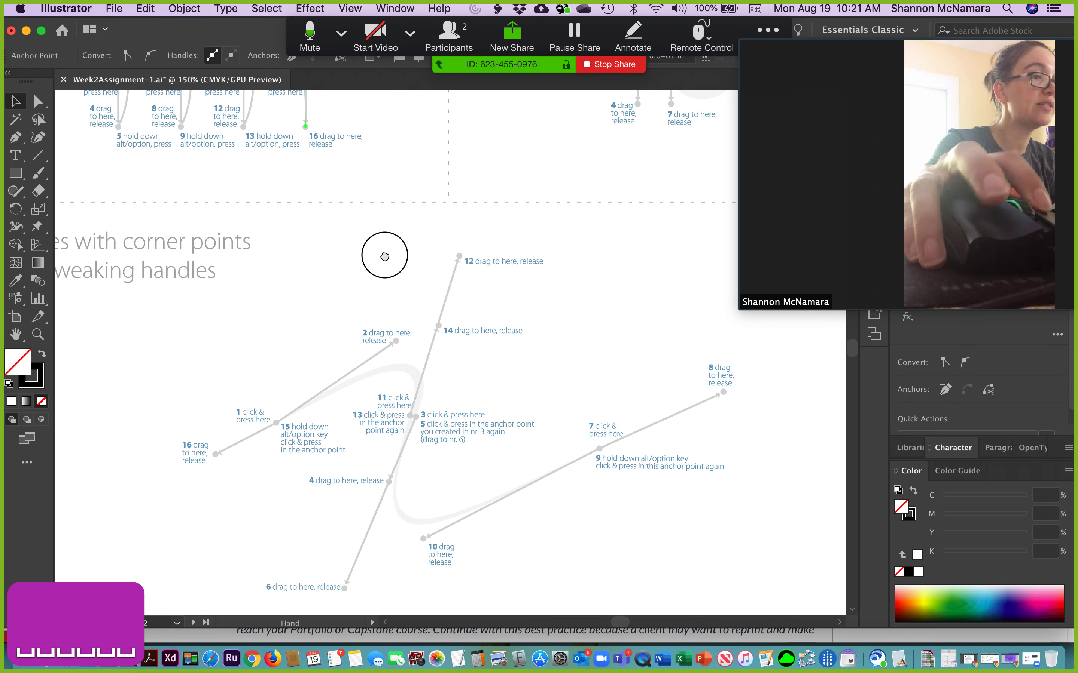
{"action": "scroll", "coordinate": [414, 439], "scroll_direction": "down", "scroll_amount": 3}
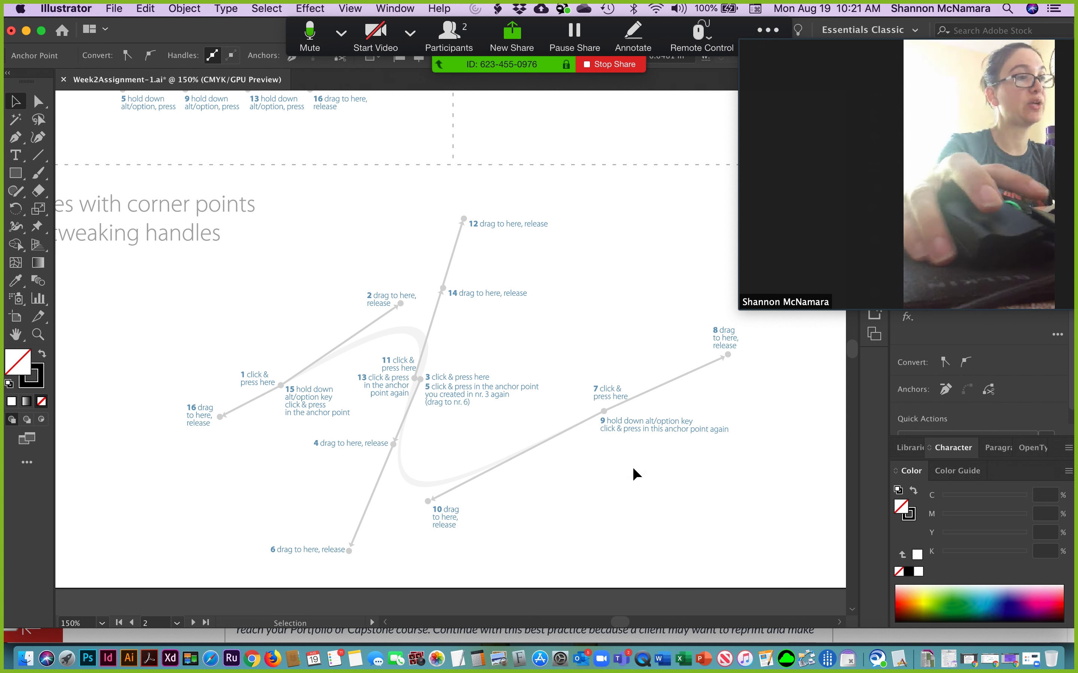
{"action": "mouse_move", "coordinate": [888, 291]}
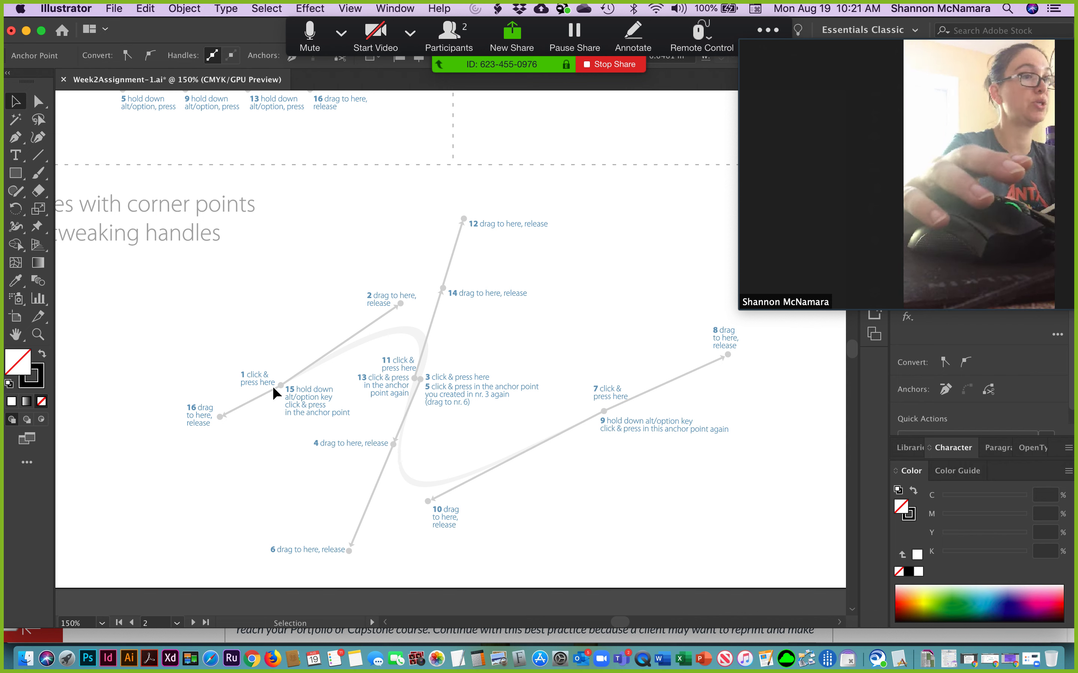
{"action": "key", "text": "p"}
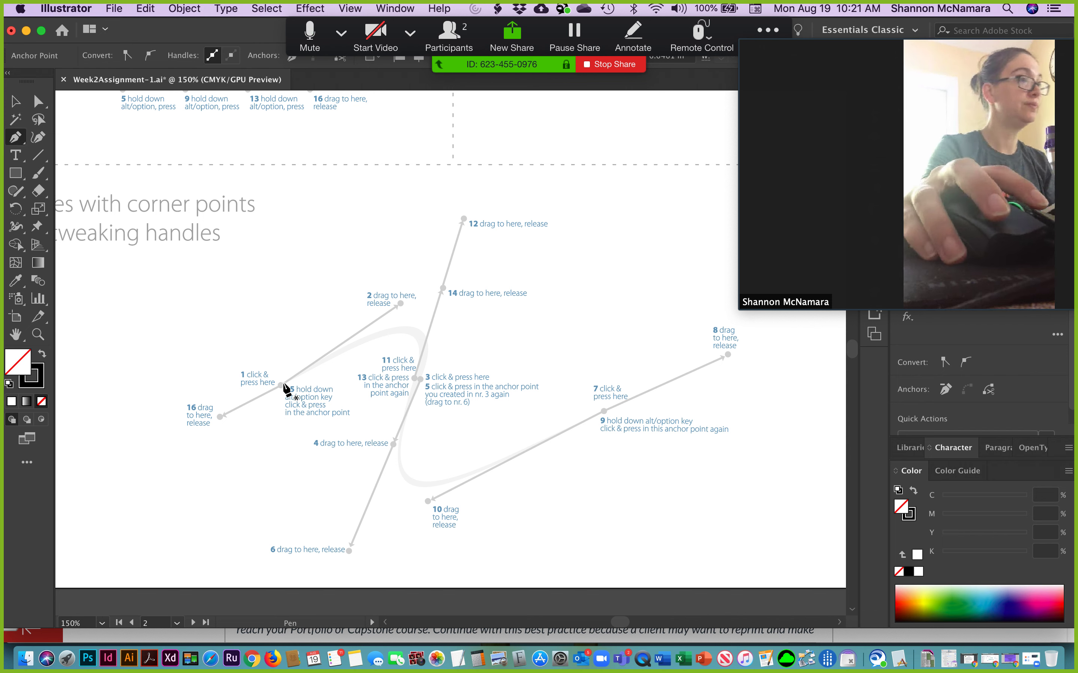
{"action": "left_click_drag", "start_coordinate": [281, 385], "coordinate": [399, 301]}
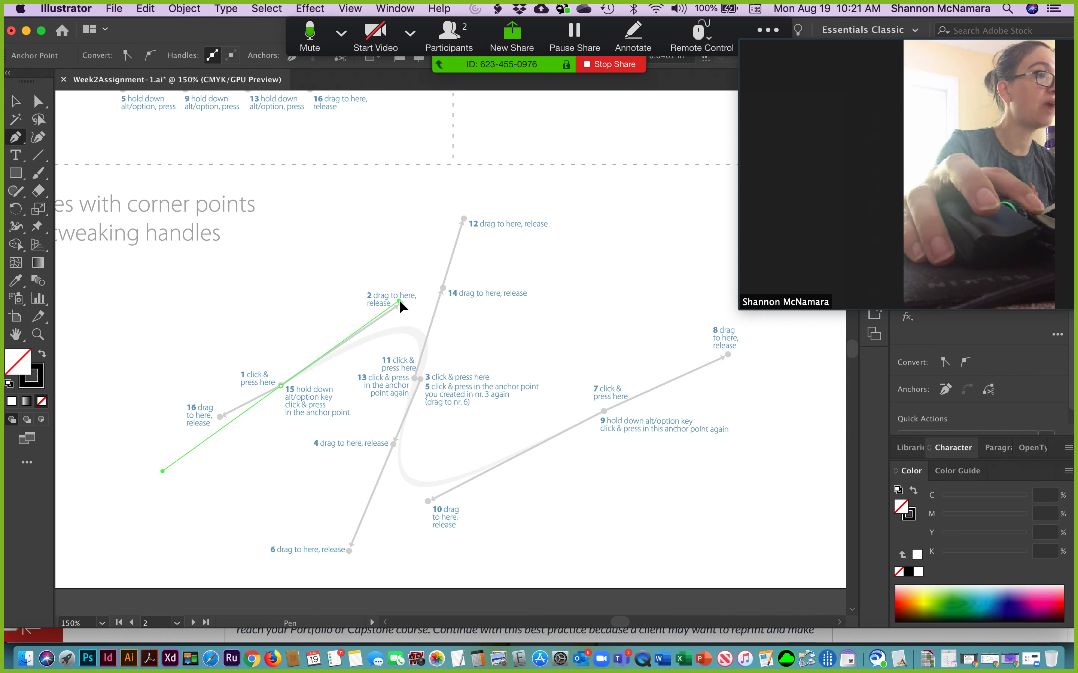
{"action": "left_click_drag", "start_coordinate": [420, 378], "coordinate": [349, 549]}
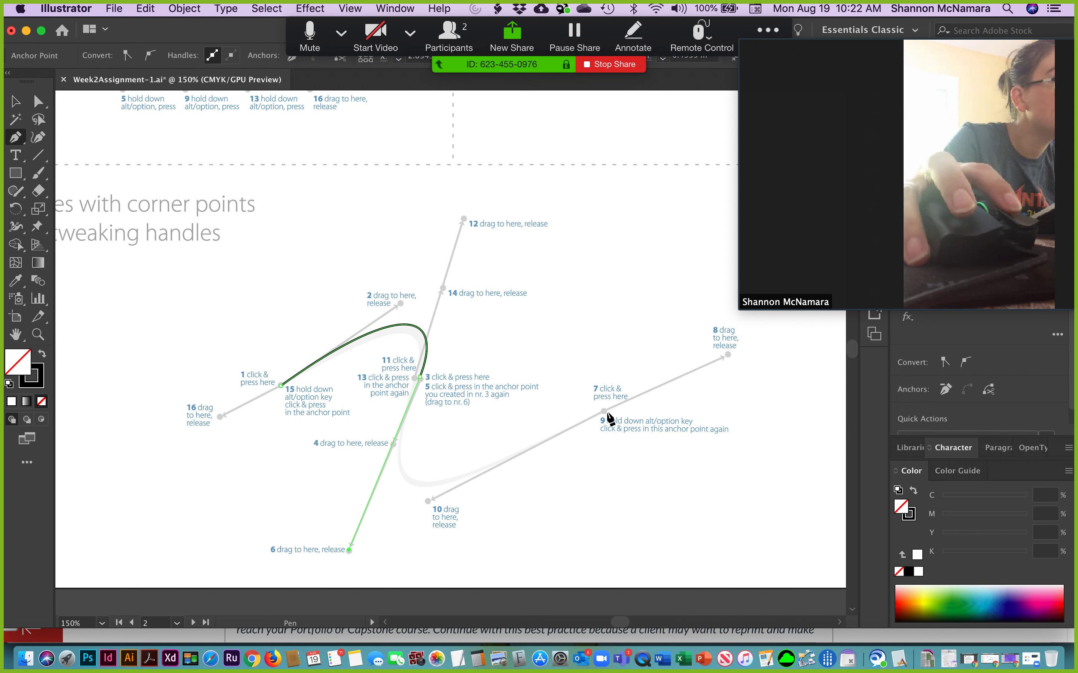
Try to trace the lower curve to point 7, turn back to point 11 and close the path at point 1.
{"action": "left_click_drag", "start_coordinate": [603, 411], "coordinate": [431, 501]}
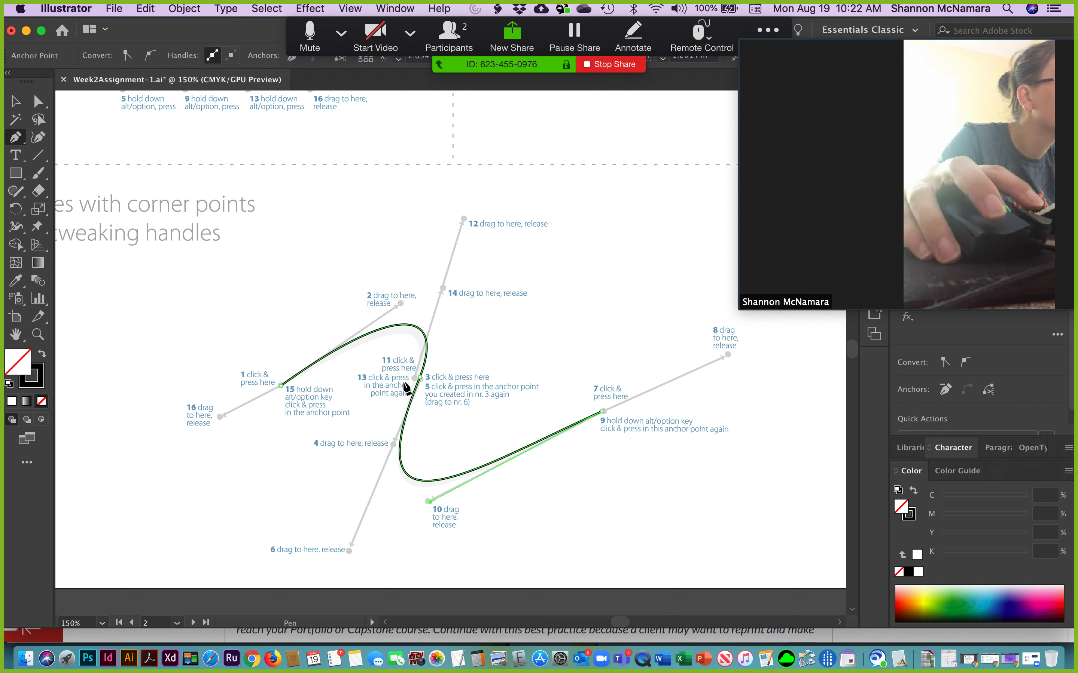
{"action": "left_click_drag", "start_coordinate": [414, 378], "coordinate": [443, 286]}
{"action": "left_click_drag", "start_coordinate": [280, 386], "coordinate": [358, 327]}
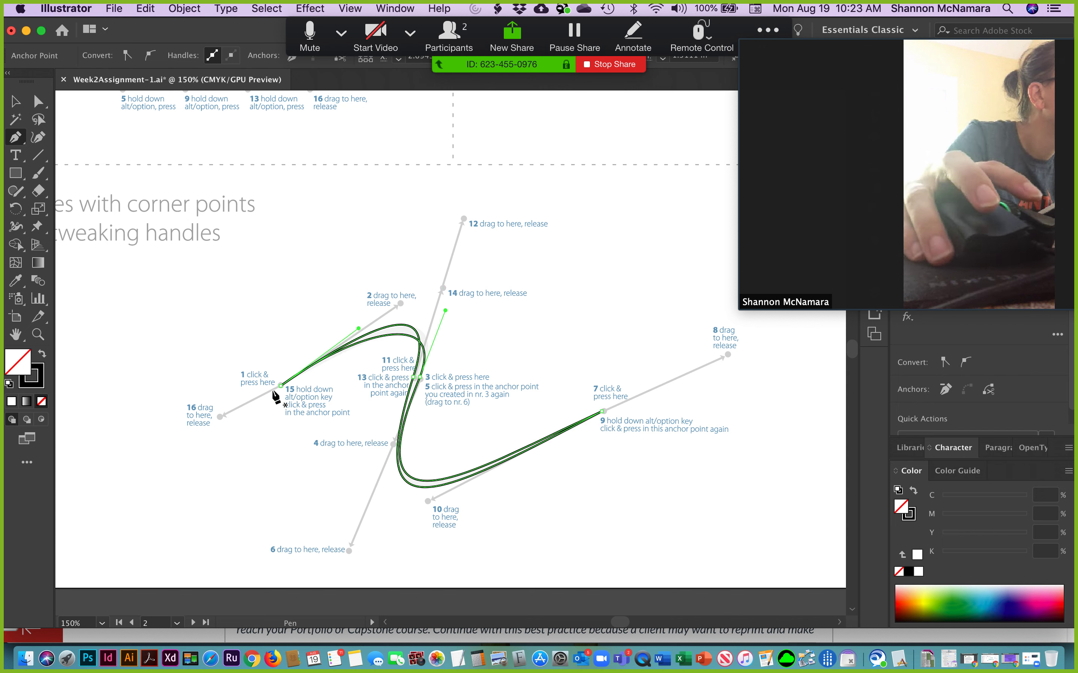
{"action": "left_click", "coordinate": [281, 385]}
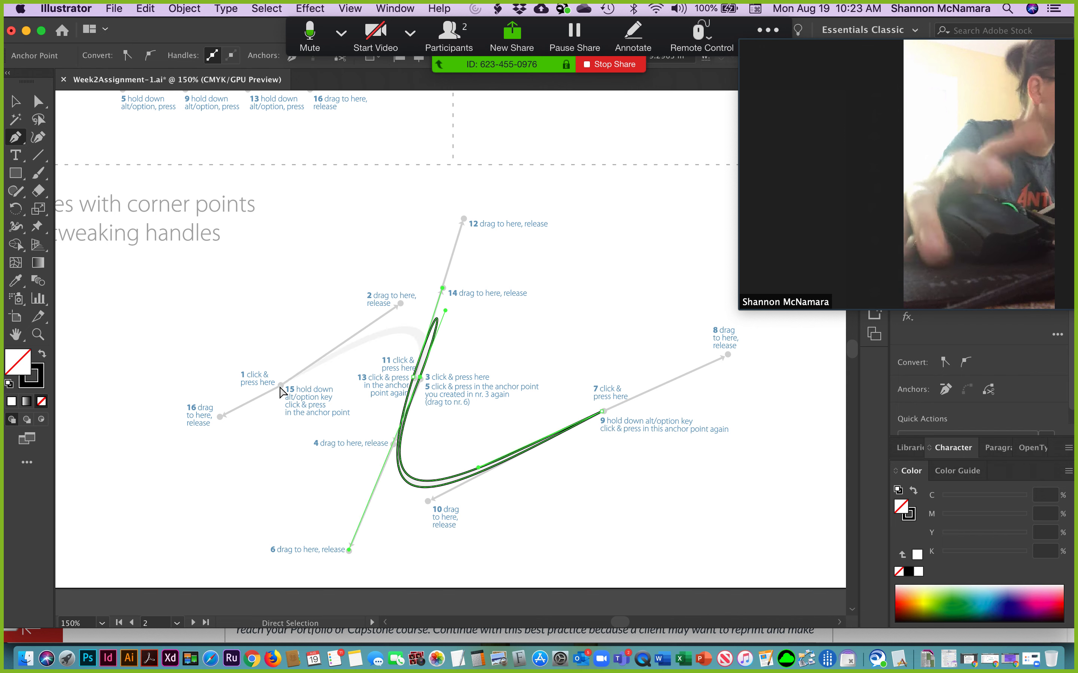
Undo the last change and delete the entire misdrawn path of the tweaking handles exercise.
{"action": "key", "text": "super+z"}
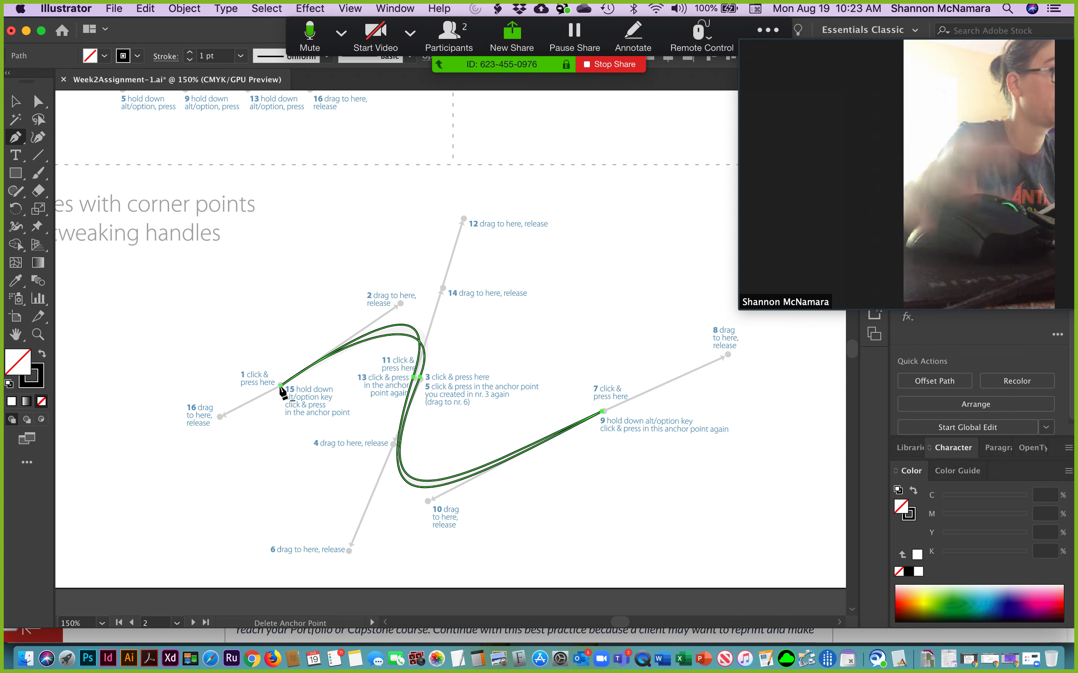
{"action": "key", "text": "BackSpace"}
{"action": "key", "text": "BackSpace"}
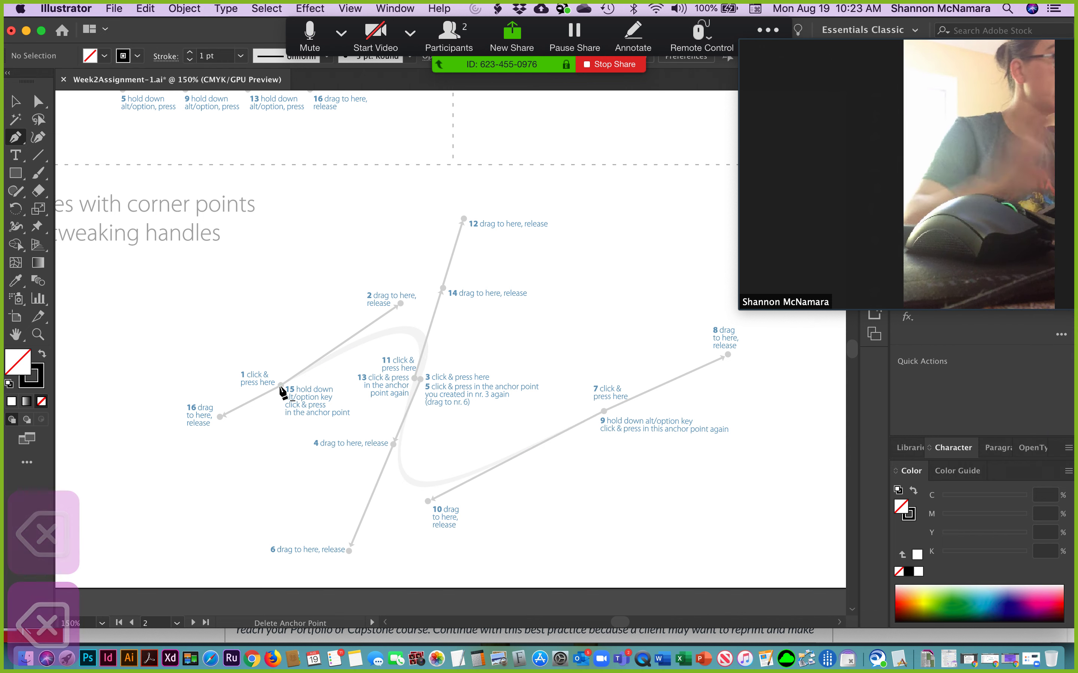
Redraw the first curve from point 1 to point 3 and extend its end handle to point 6.
{"action": "left_click_drag", "start_coordinate": [280, 386], "coordinate": [403, 300]}
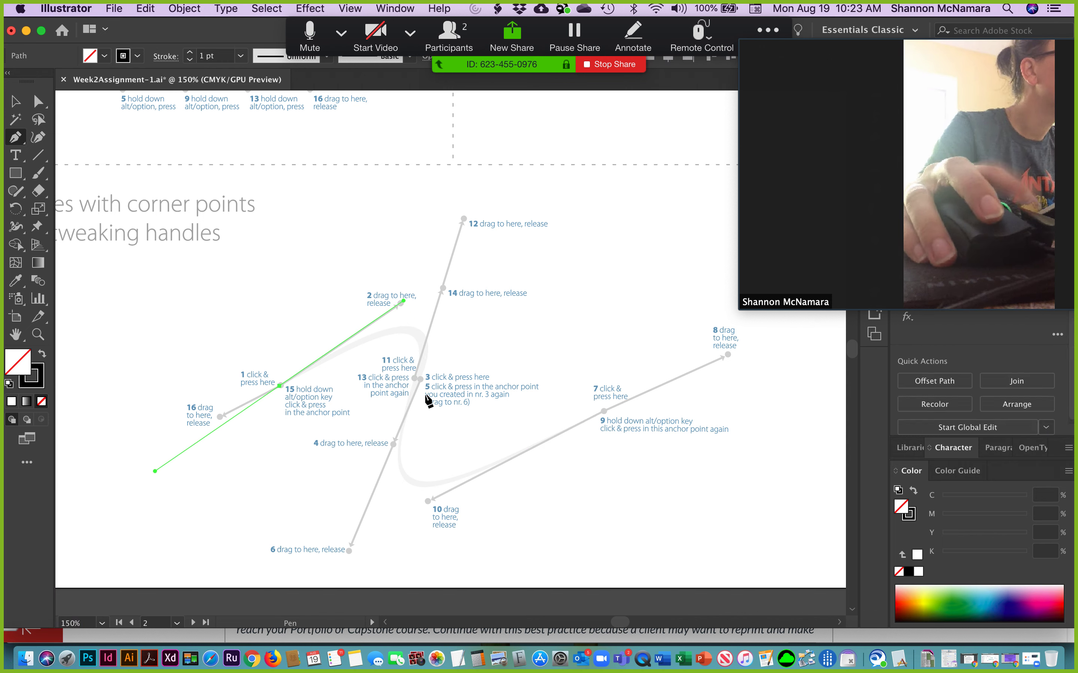
{"action": "left_click_drag", "start_coordinate": [424, 375], "coordinate": [370, 498]}
{"action": "key", "text": "alt"}
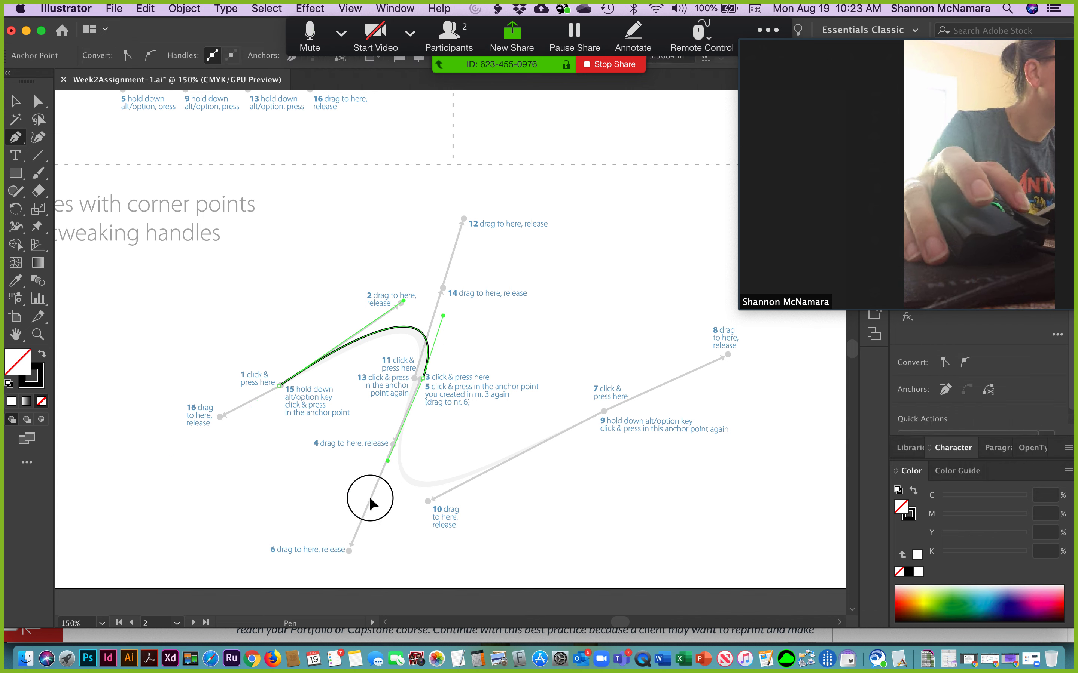
{"action": "left_click_drag", "start_coordinate": [346, 552], "coordinate": [349, 551]}
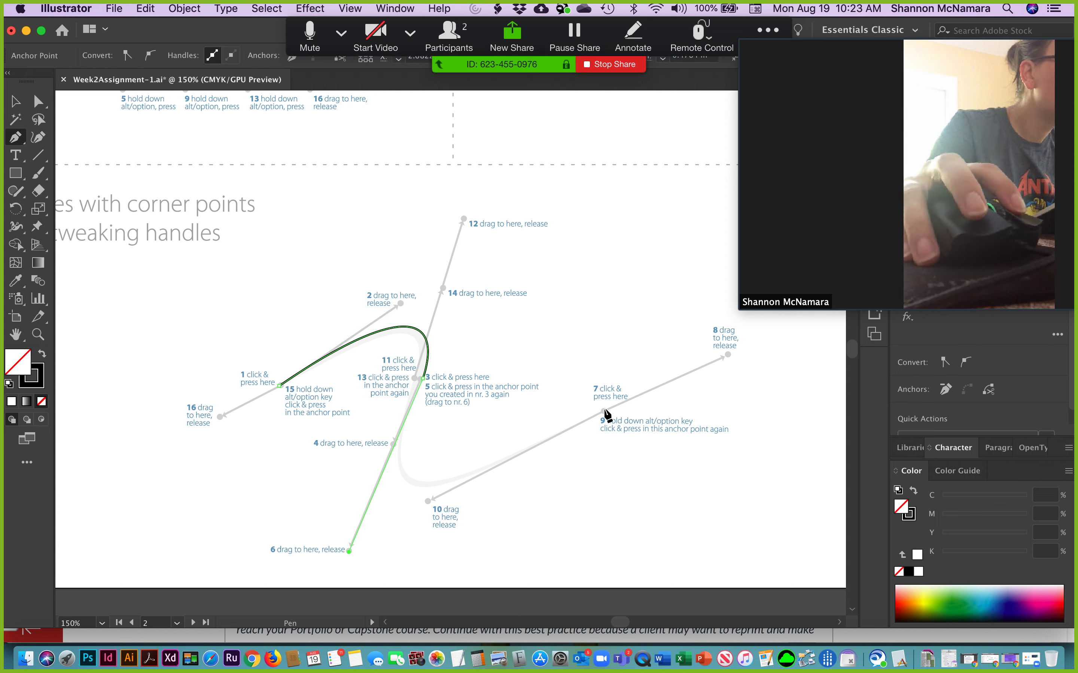
Continue the path to point 7 with its outgoing handle at point 10, and curve back to point 11 with a handle at point 14.
{"action": "left_click_drag", "start_coordinate": [604, 410], "coordinate": [719, 376]}
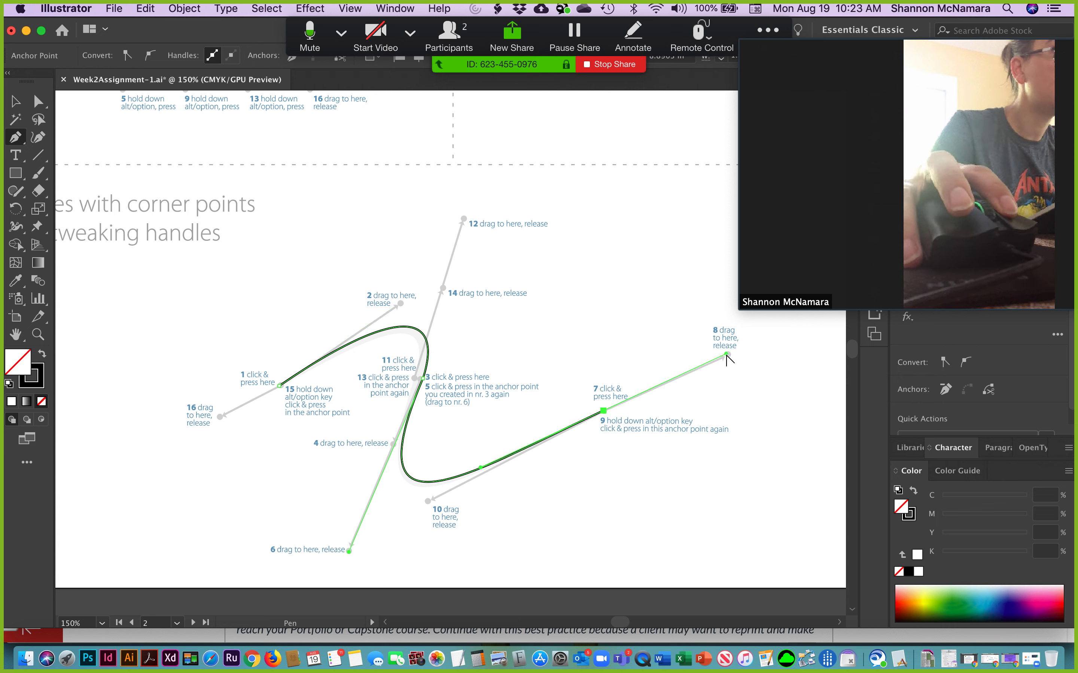
{"action": "left_click_drag", "start_coordinate": [683, 426], "coordinate": [428, 501]}
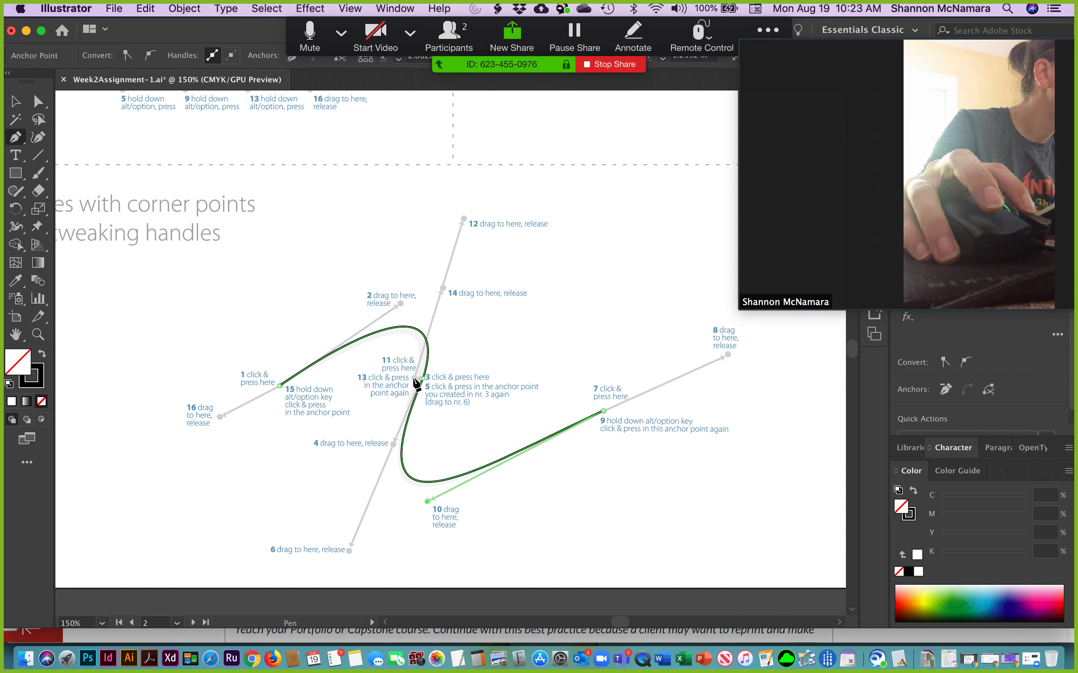
{"action": "left_click_drag", "start_coordinate": [414, 378], "coordinate": [443, 289]}
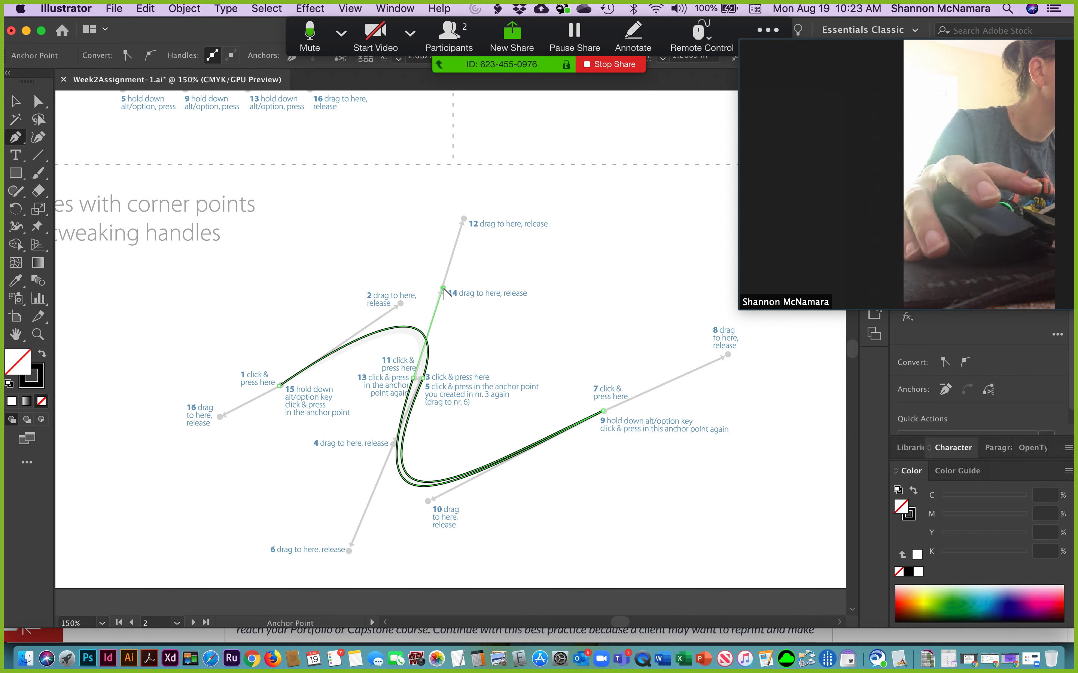
Close the path at point 1 and adjust the upper handle near point 14 so the stroke shape tapers.
{"action": "left_click", "coordinate": [279, 385], "text": "alt"}
{"action": "left_click_drag", "start_coordinate": [279, 386], "coordinate": [186, 431]}
{"action": "left_click", "coordinate": [280, 385], "text": "alt"}
{"action": "key", "text": "super+z"}
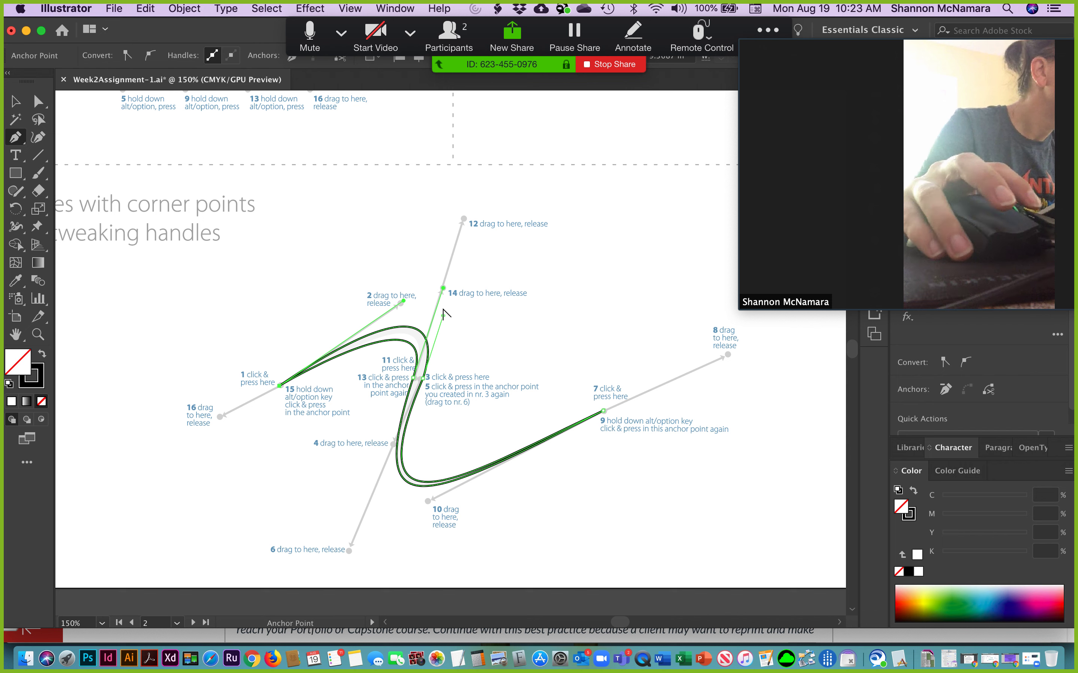
{"action": "left_click", "coordinate": [445, 290]}
{"action": "left_click_drag", "start_coordinate": [445, 289], "coordinate": [456, 276]}
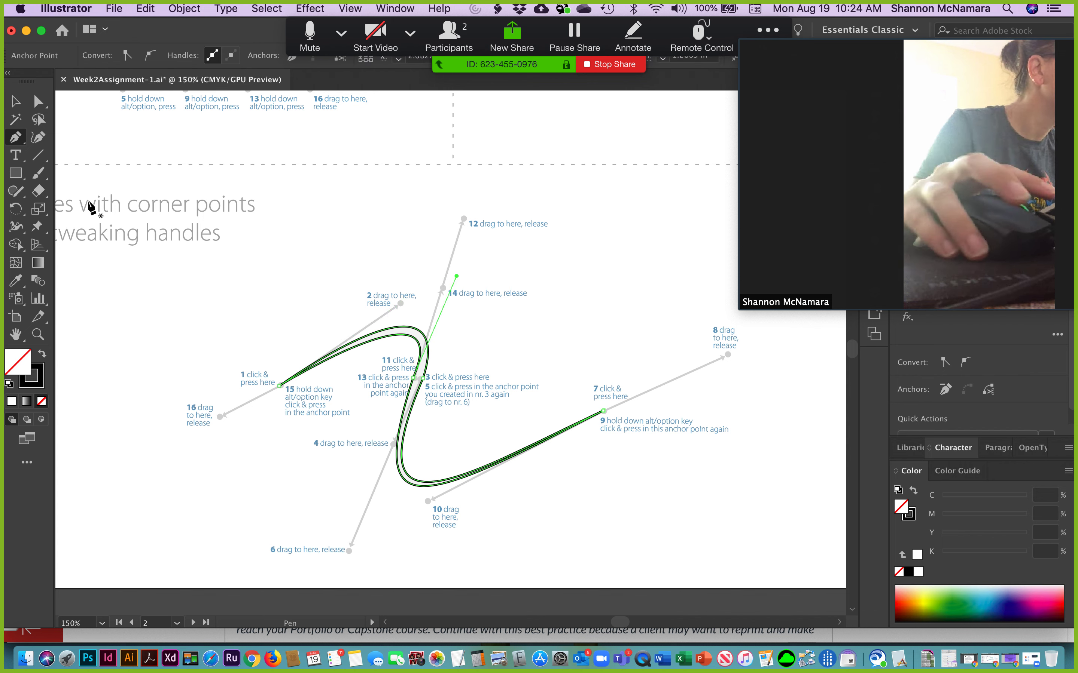
Swap the closed shape's fill and stroke to give it a black fill, and deselect it.
{"action": "left_click", "coordinate": [42, 356]}
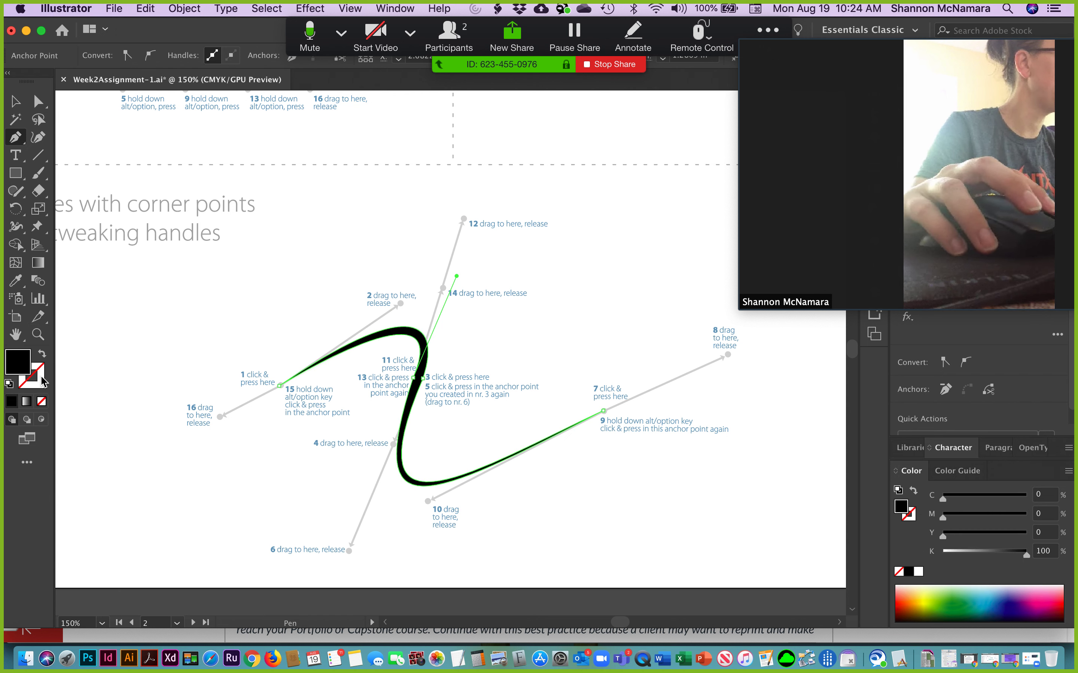
{"action": "left_click", "coordinate": [16, 101]}
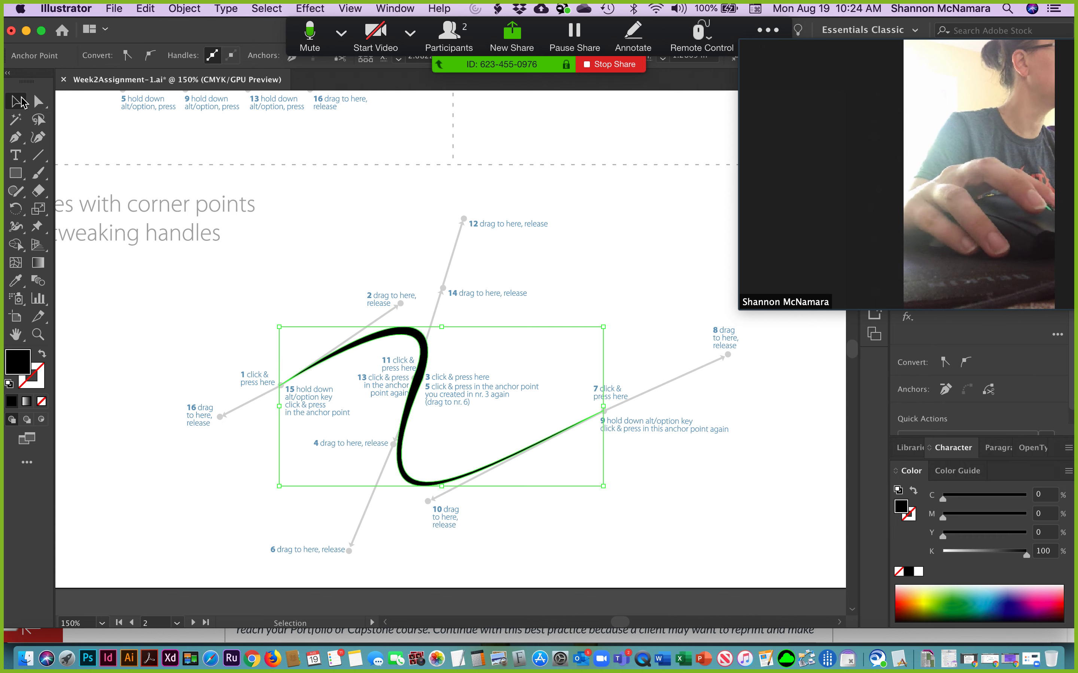
{"action": "left_click", "coordinate": [263, 204]}
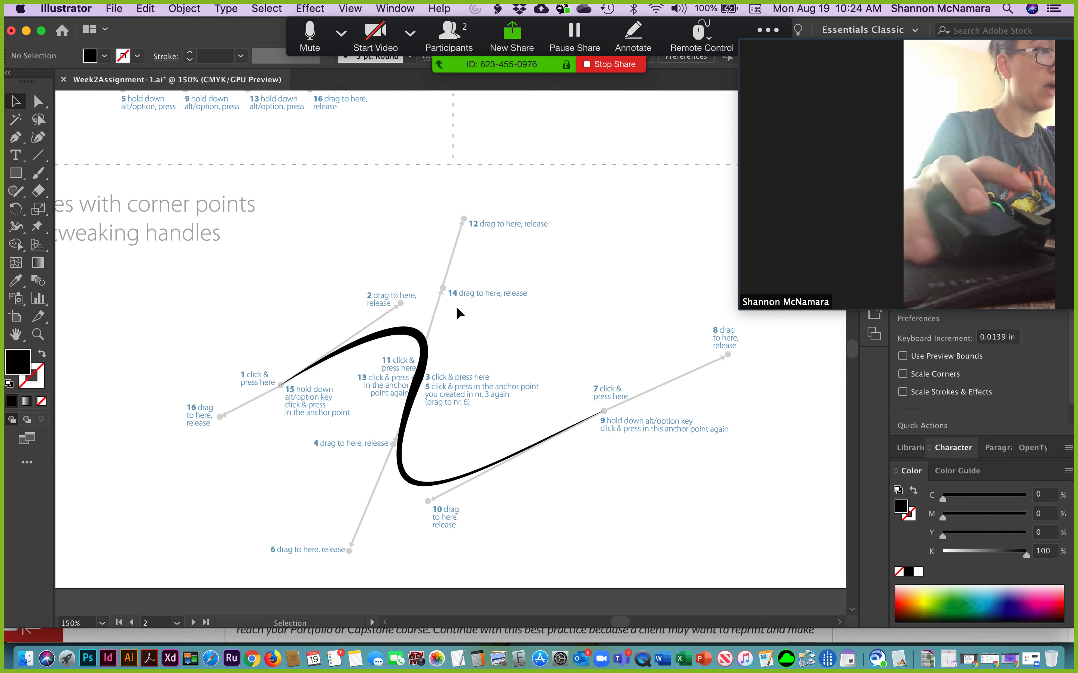
Trace the first arch of Combining curves with straight lines from point 1 to 3 as an unfilled black outline, retracting its end handle.
{"action": "key", "text": "space"}
{"action": "left_click_drag", "start_coordinate": [438, 320], "coordinate": [242, 403]}
{"action": "left_click_drag", "start_coordinate": [488, 200], "coordinate": [476, 433]}
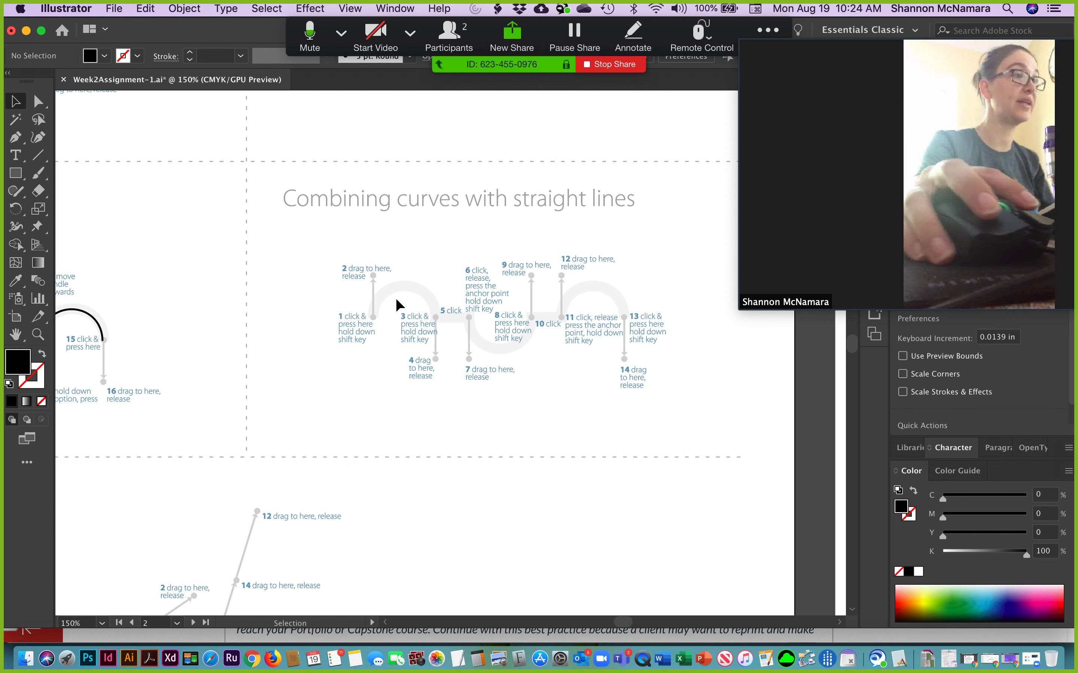
{"action": "key", "text": "p"}
{"action": "left_click_drag", "start_coordinate": [371, 317], "coordinate": [375, 279]}
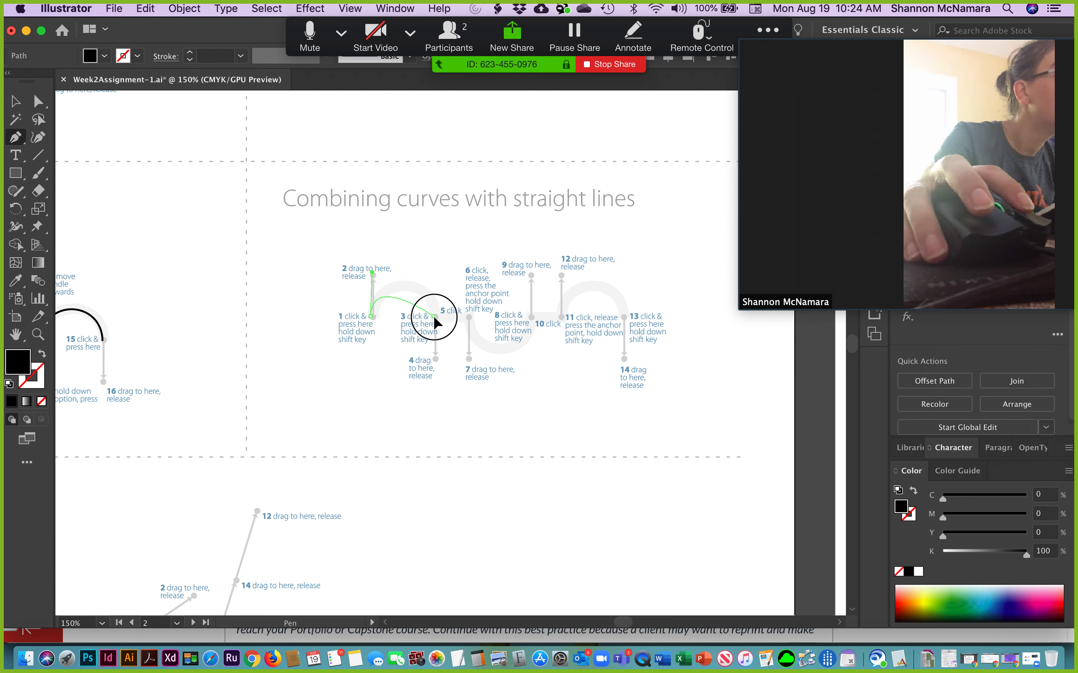
{"action": "left_click_drag", "start_coordinate": [433, 316], "coordinate": [434, 358]}
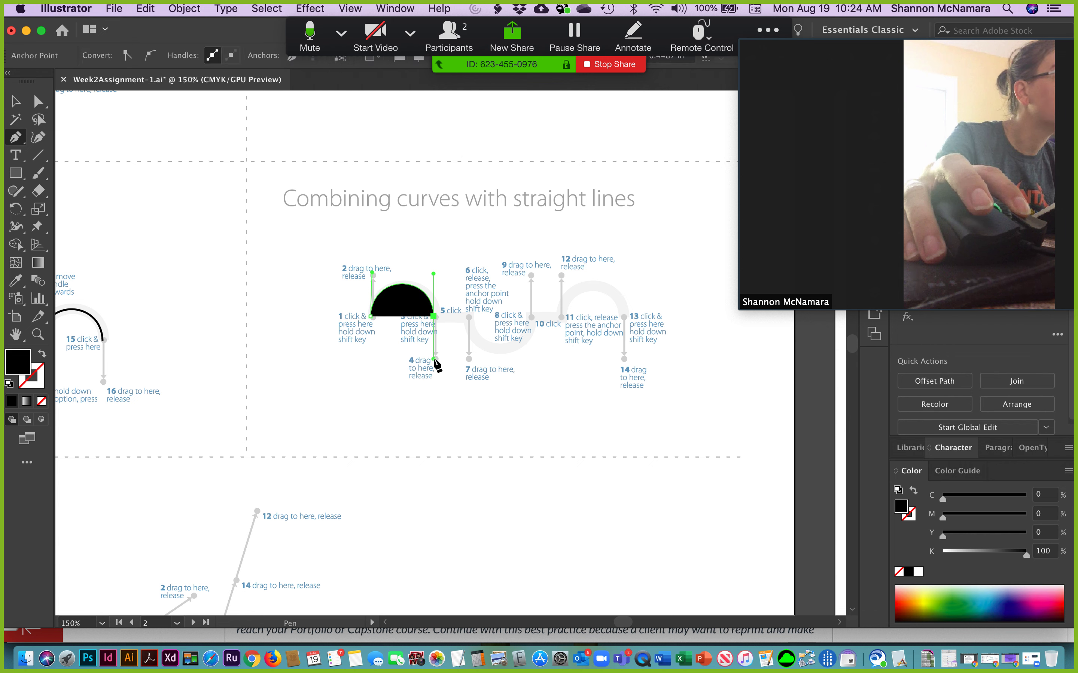
{"action": "left_click", "coordinate": [42, 354]}
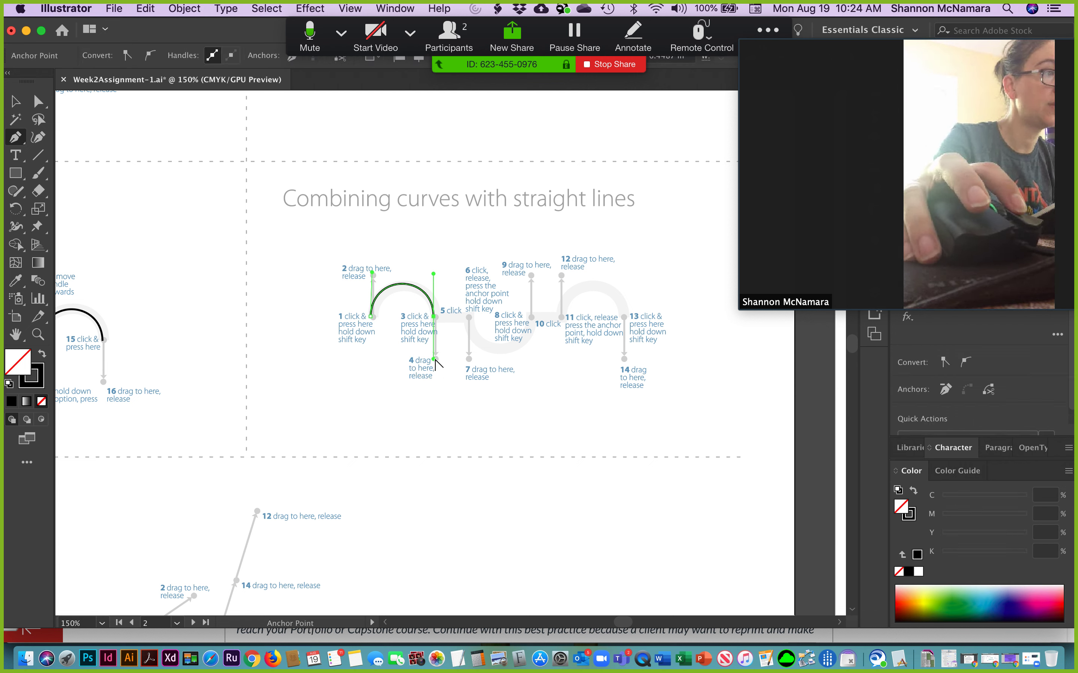
{"action": "left_click_drag", "start_coordinate": [435, 359], "coordinate": [444, 331]}
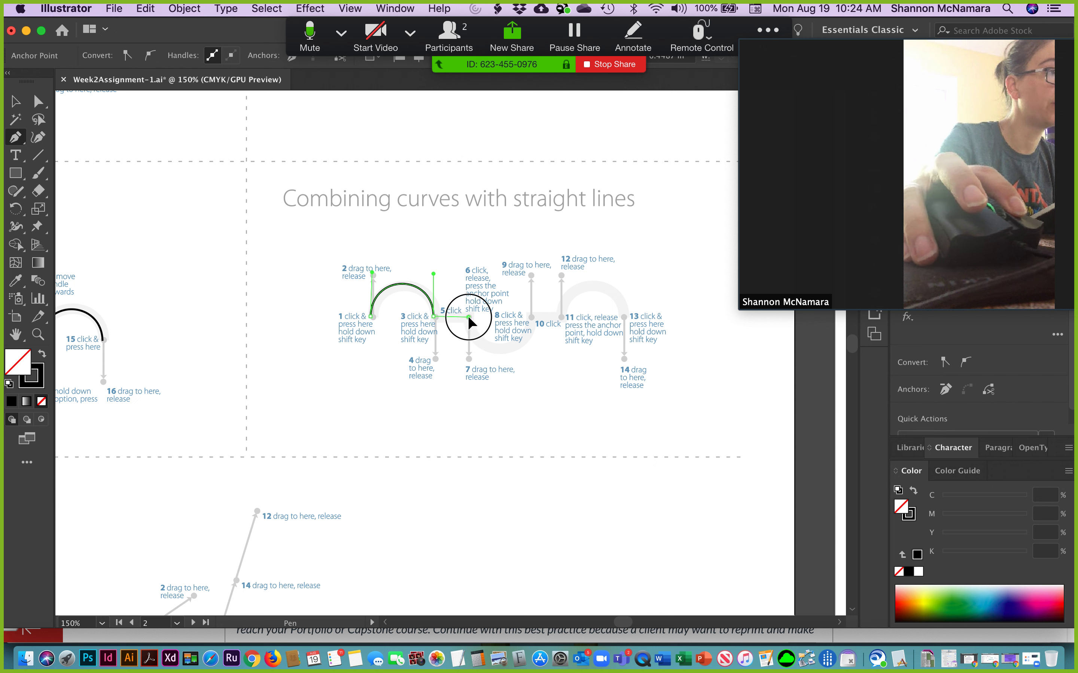